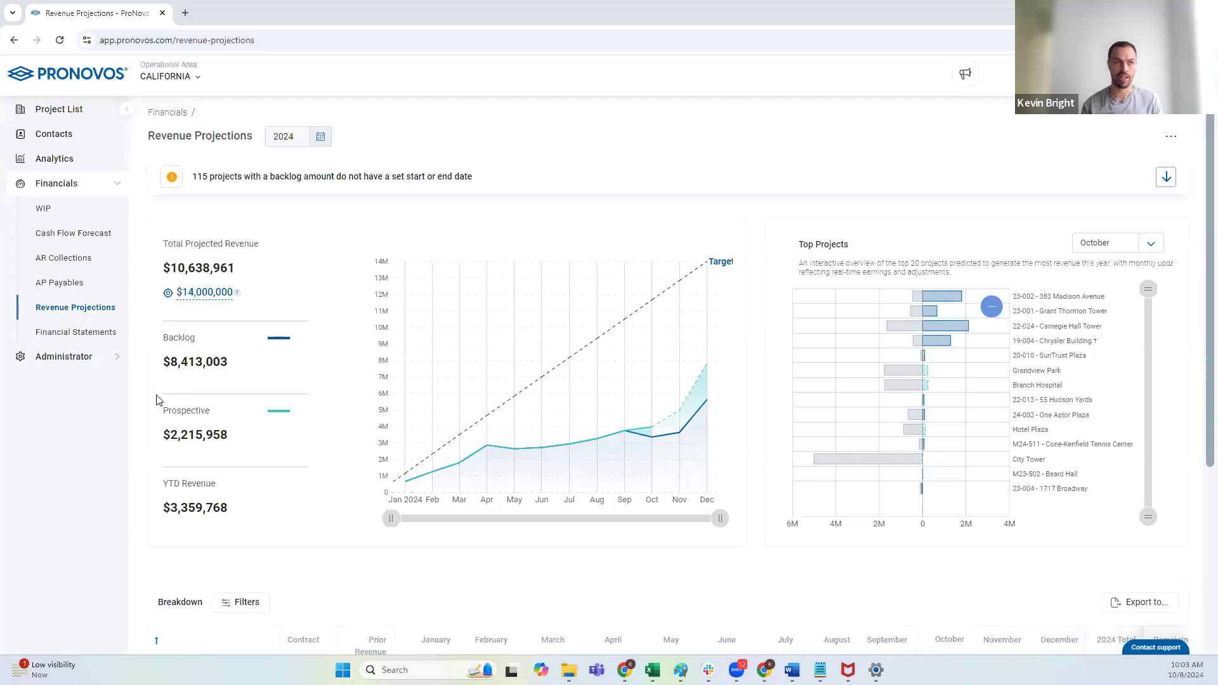
- Expand the Backlog group in the Breakdown table and review its projects against the projected revenue summary
scroll(222, 558, "down", 3)
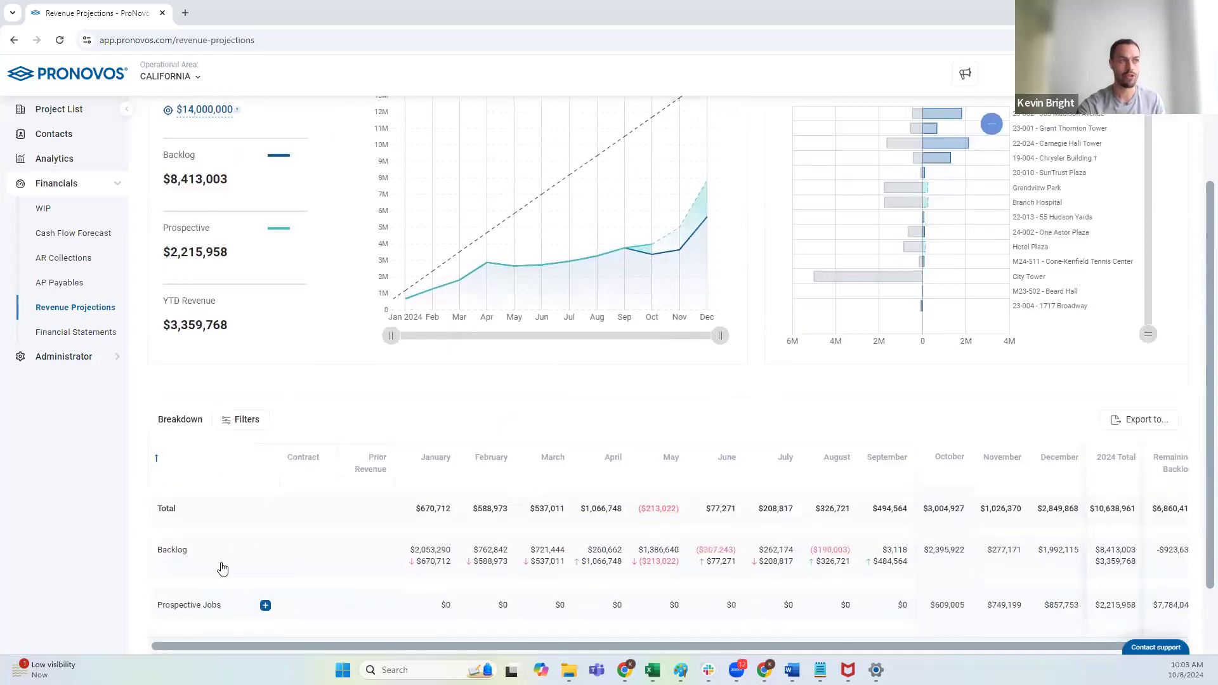
left_click(222, 559)
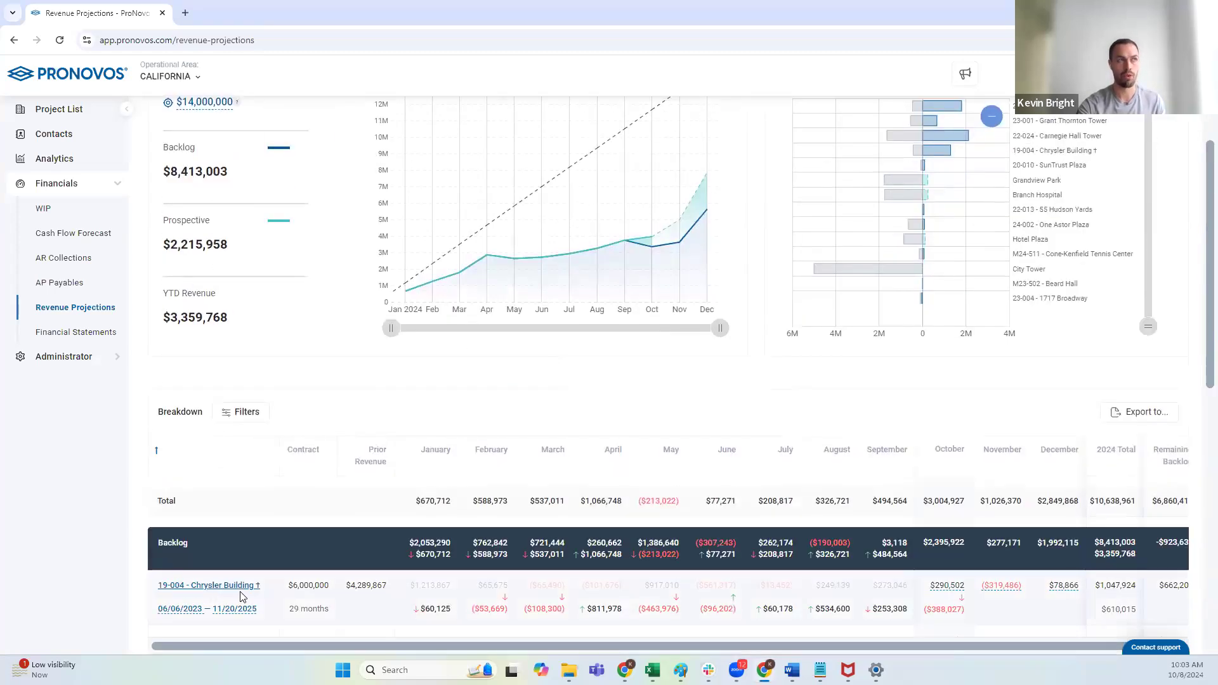
scroll(245, 524, "up", 3)
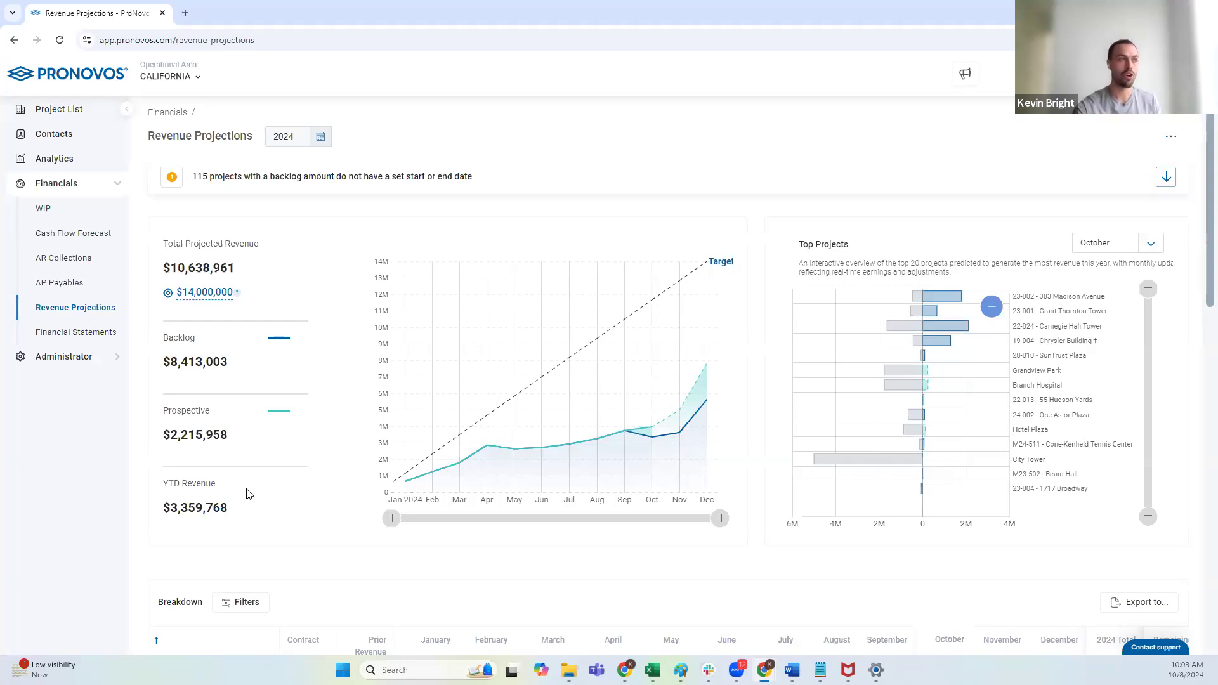
scroll(248, 495, "down", 5)
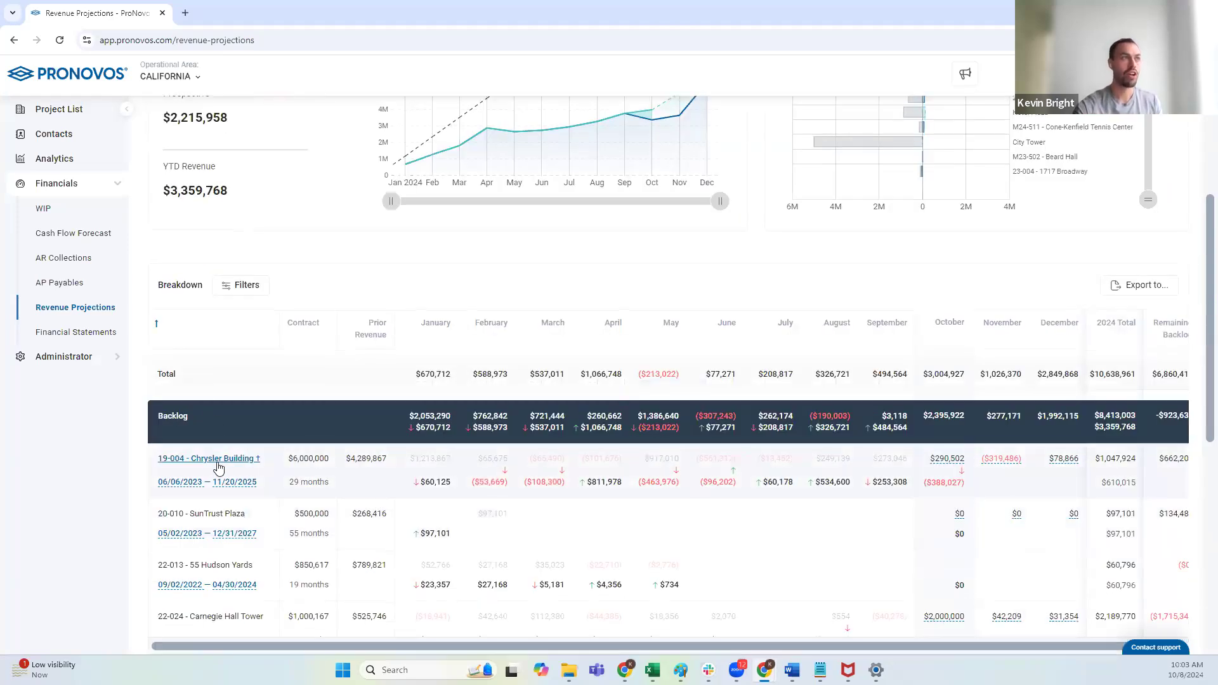
scroll(220, 456, "up", 5)
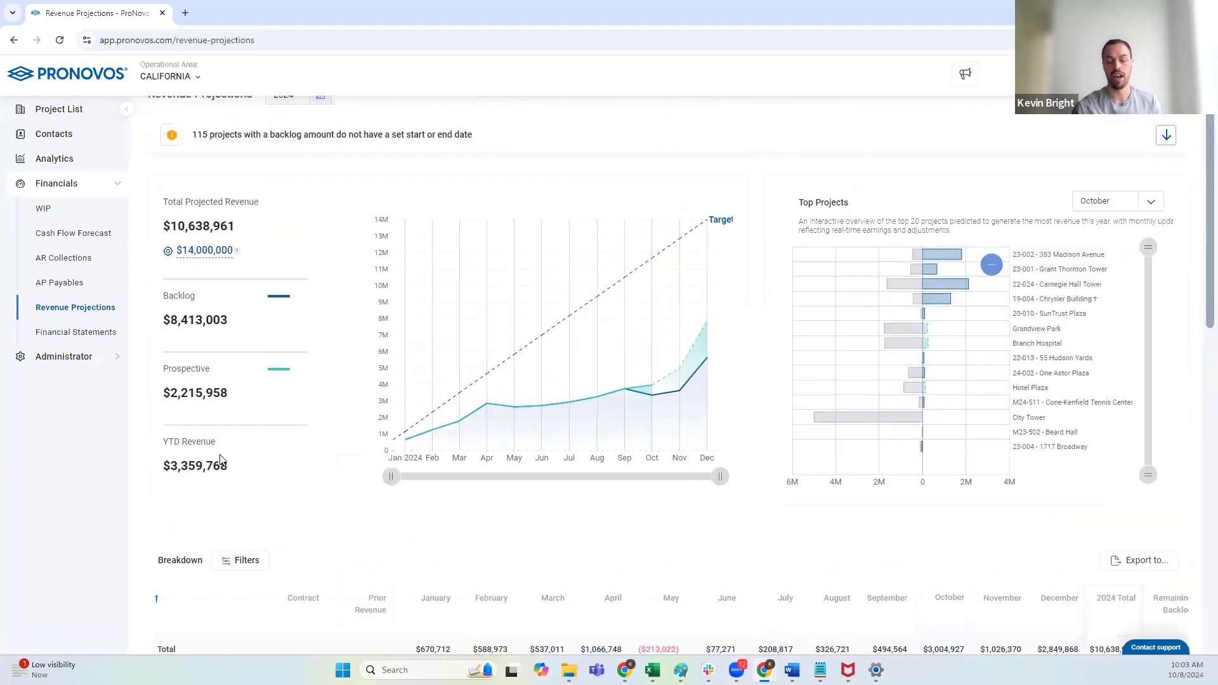
scroll(221, 460, "up", 1)
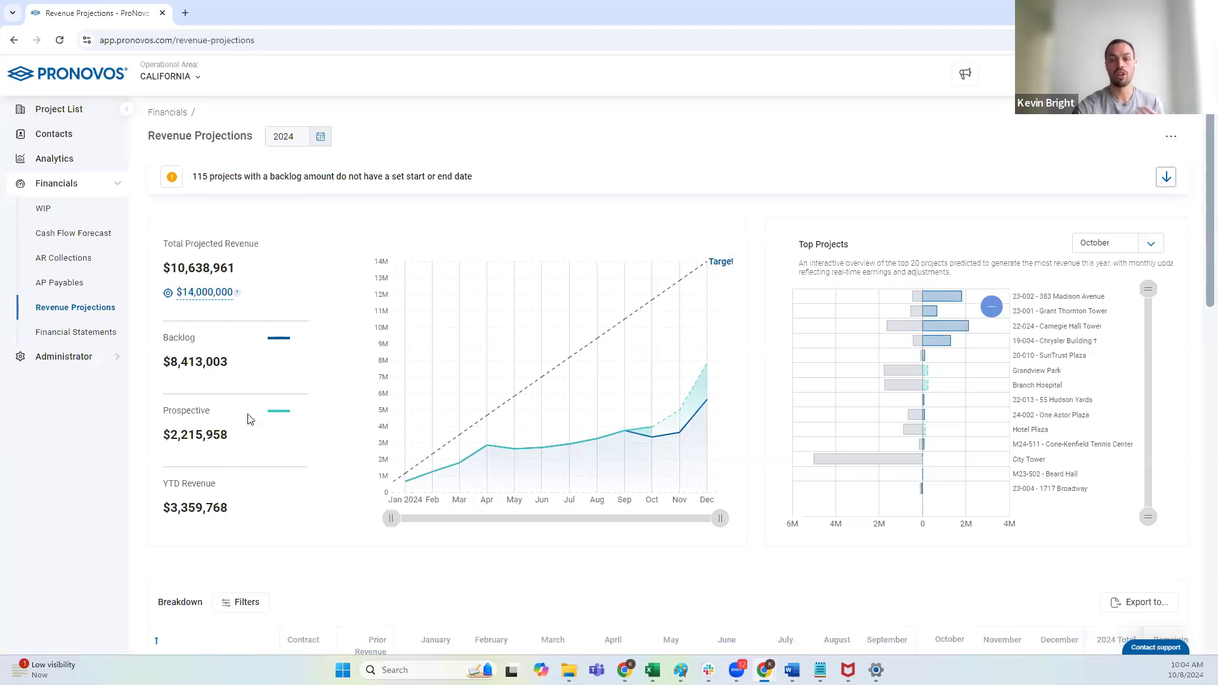
- Expand the Prospective Jobs group in the Breakdown table to list its individual jobs
scroll(250, 418, "down", 7)
scroll(228, 498, "down", 5)
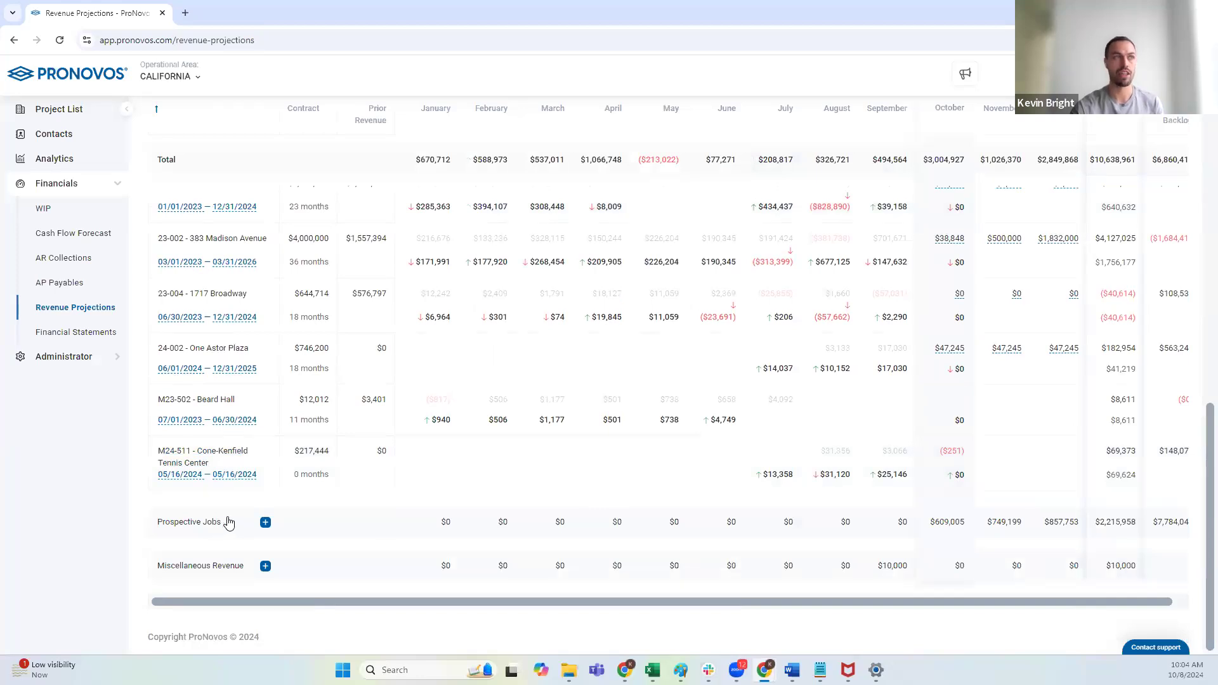
left_click(233, 524)
scroll(234, 527, "up", 8)
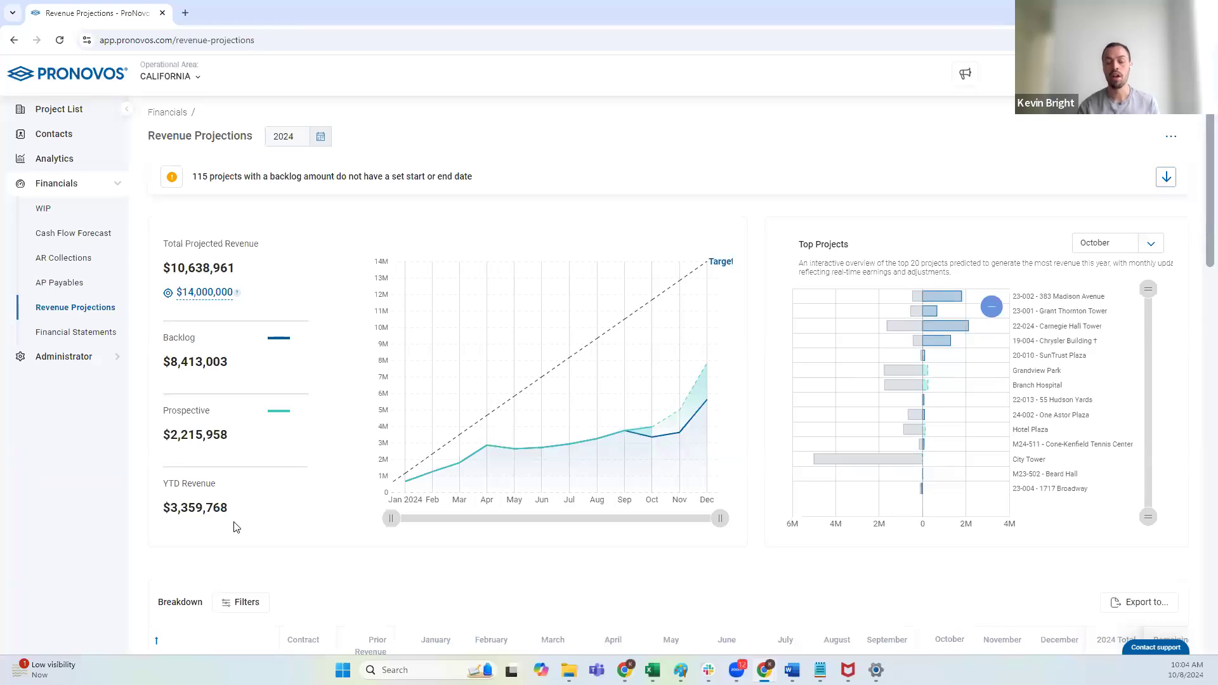
scroll(355, 504, "down", 10)
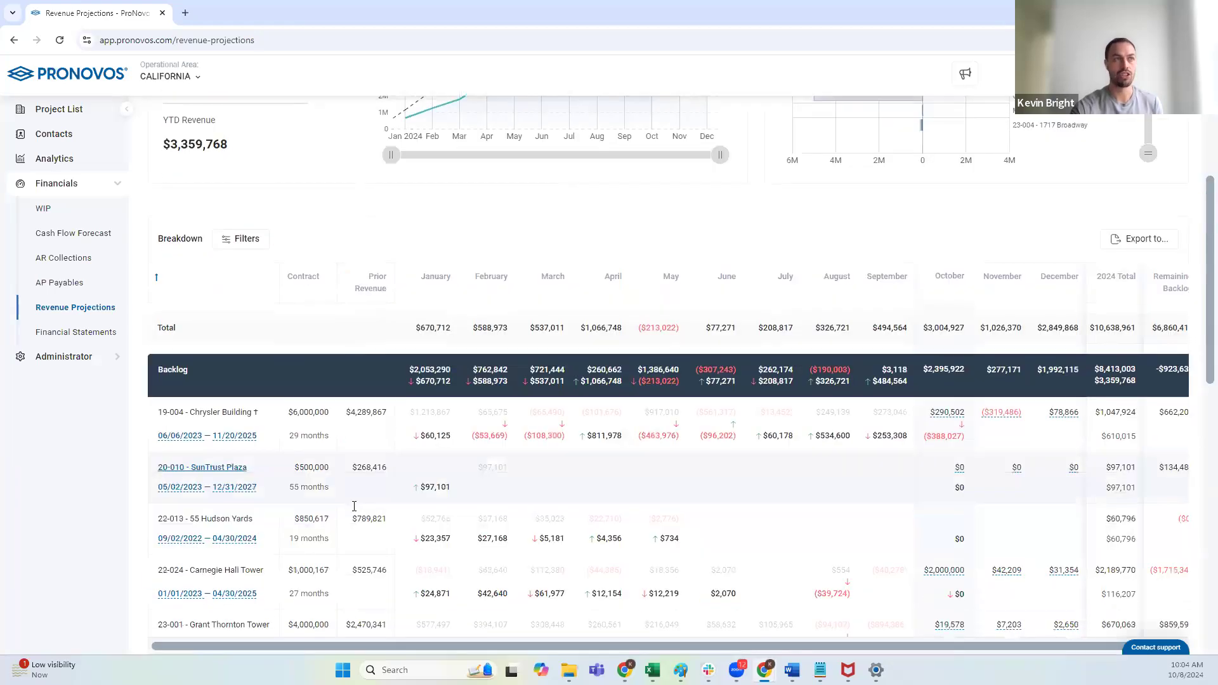
scroll(343, 515, "down", 3)
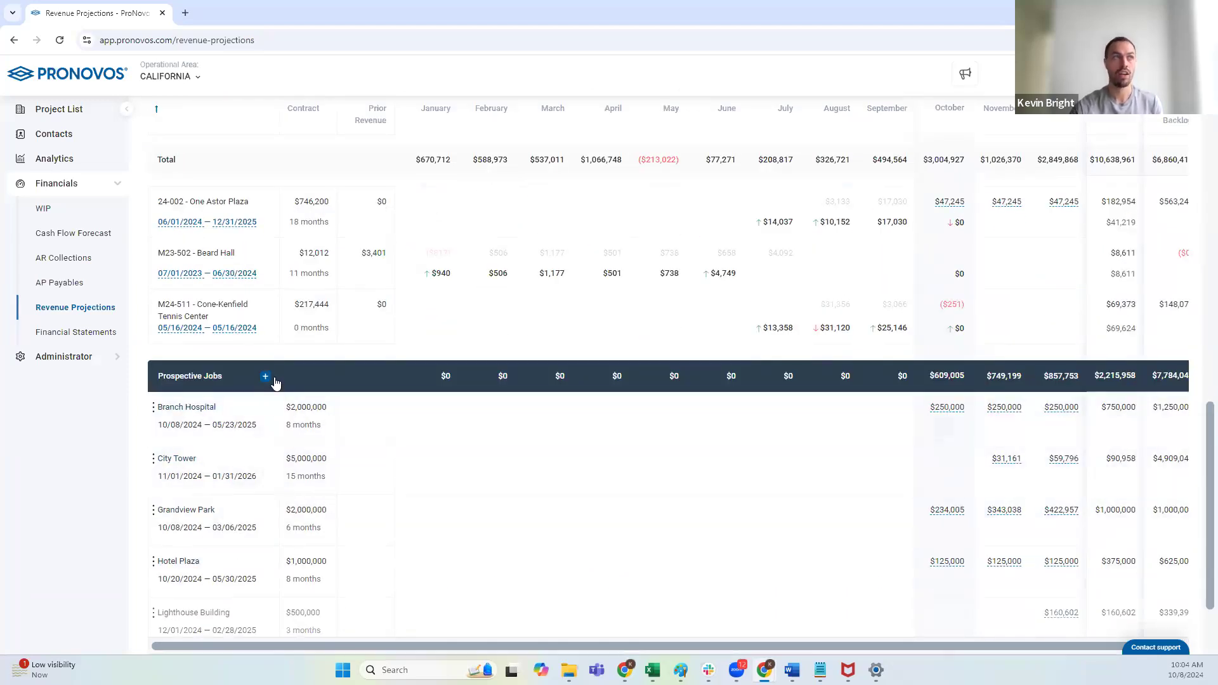
- Review the Branch Hospital job's dates, contract amount and profit margin, and close its details without saving
left_click(383, 429)
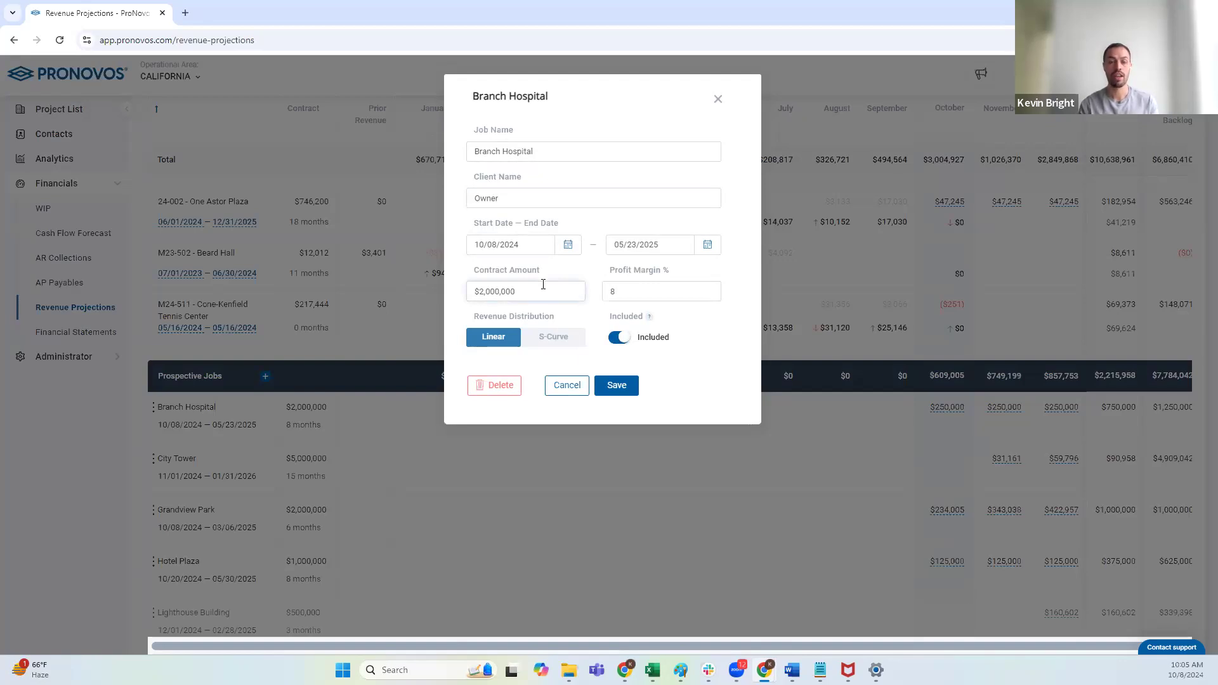
left_click(566, 387)
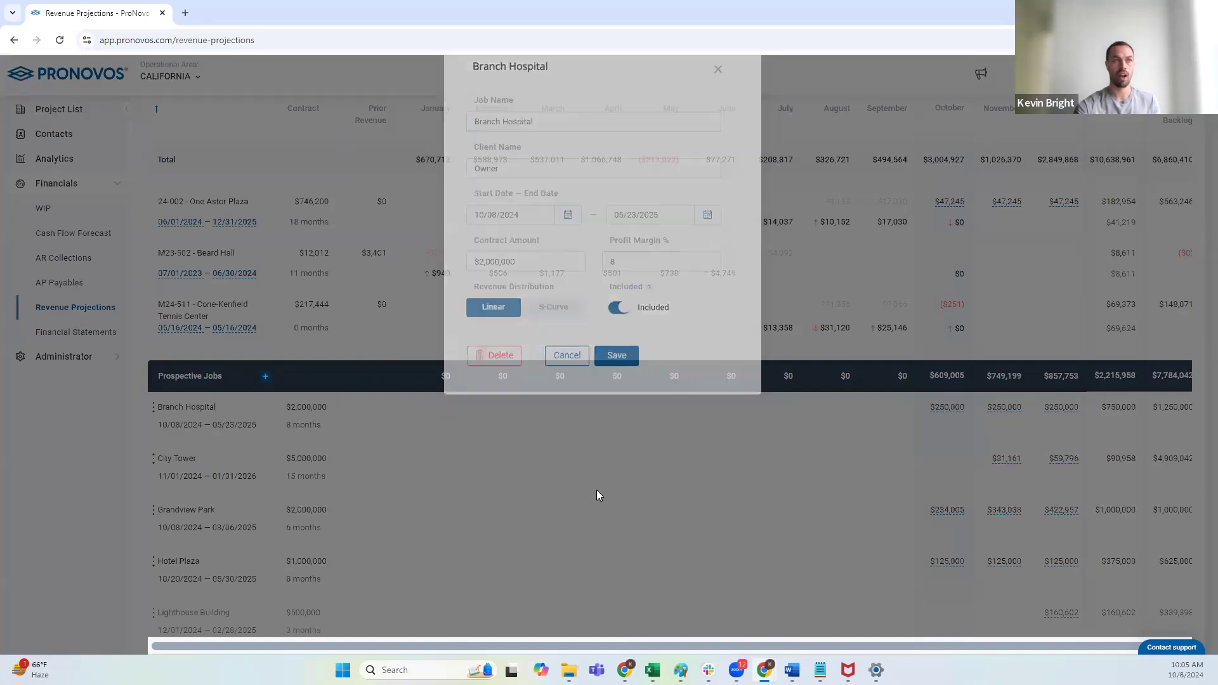
scroll(760, 557, "up", 4)
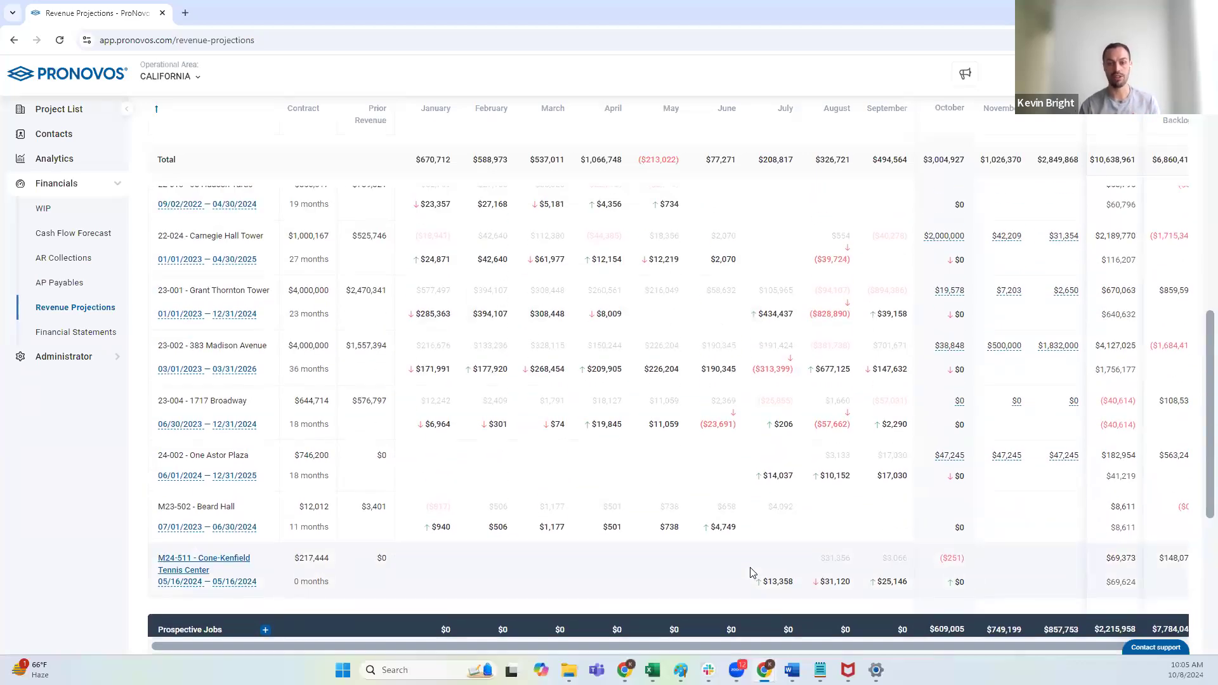
scroll(583, 288, "down", 6)
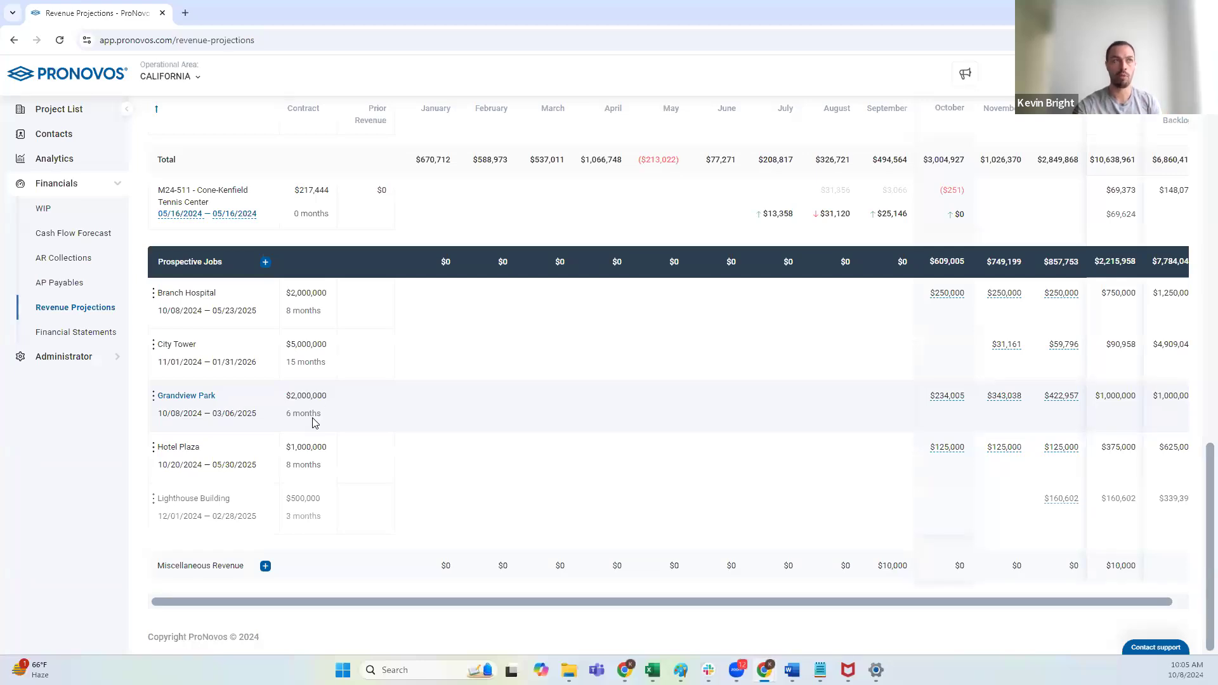
- Compare the revenue summary with the prospective jobs and check Branch Hospital's revenue distribution and Included setting without changing anything
scroll(316, 424, "up", 15)
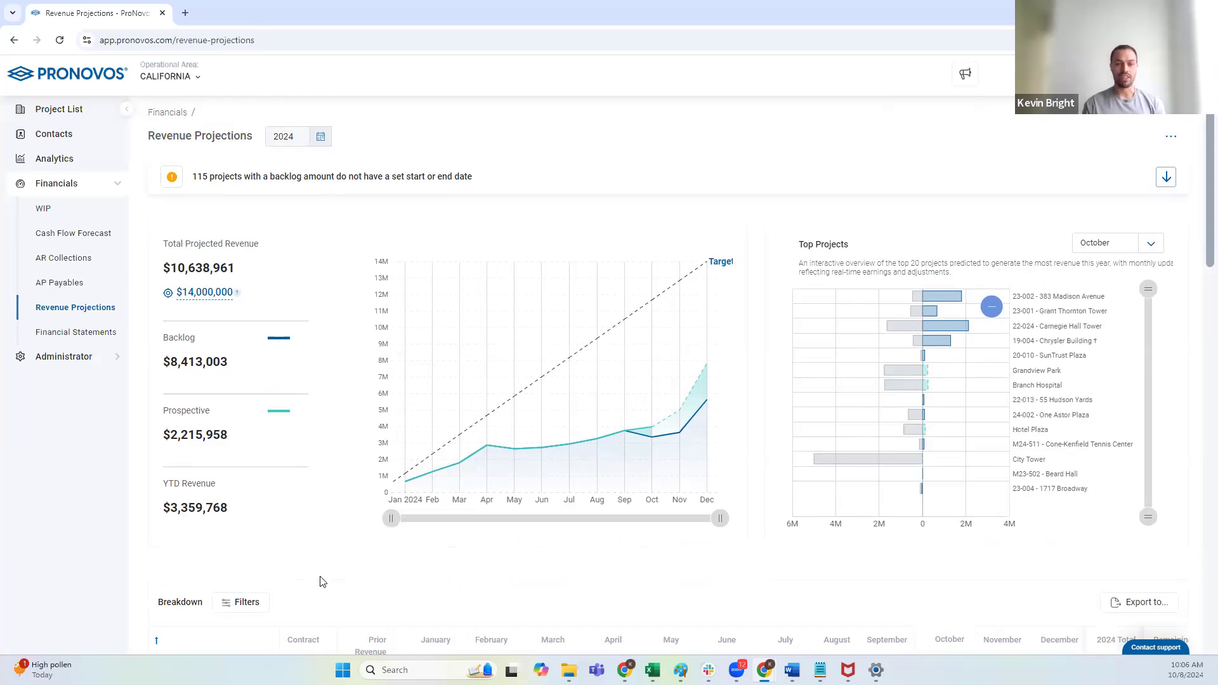
scroll(425, 564, "down", 8)
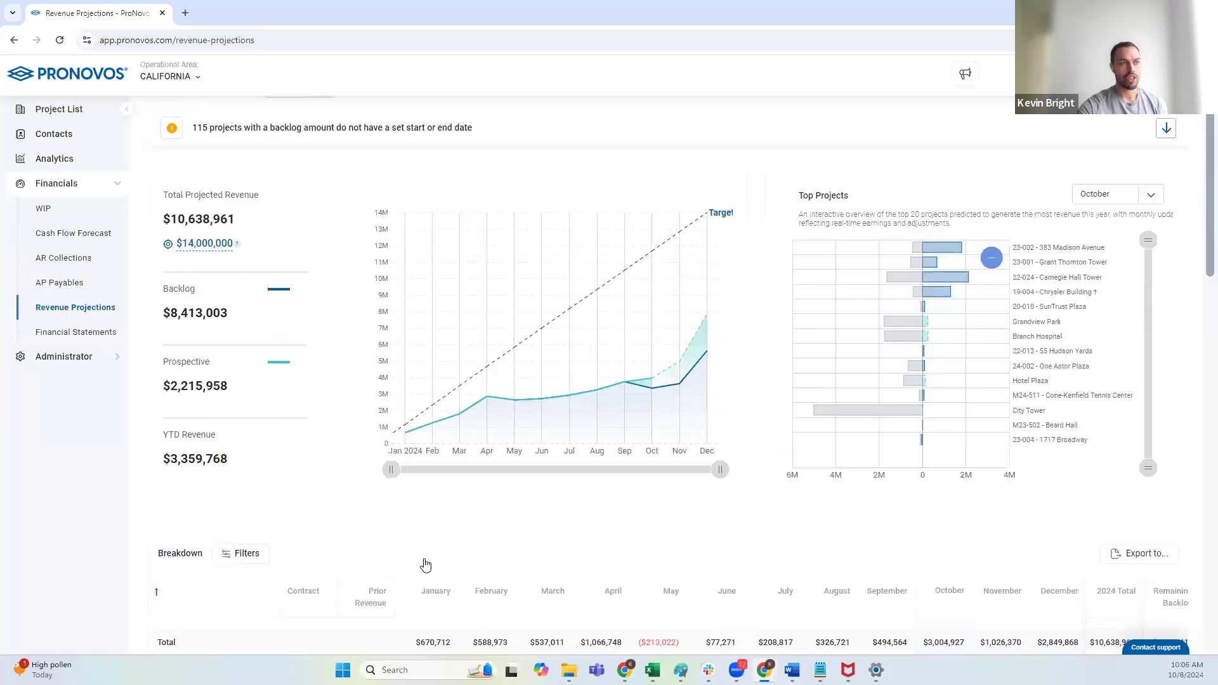
scroll(394, 578, "down", 10)
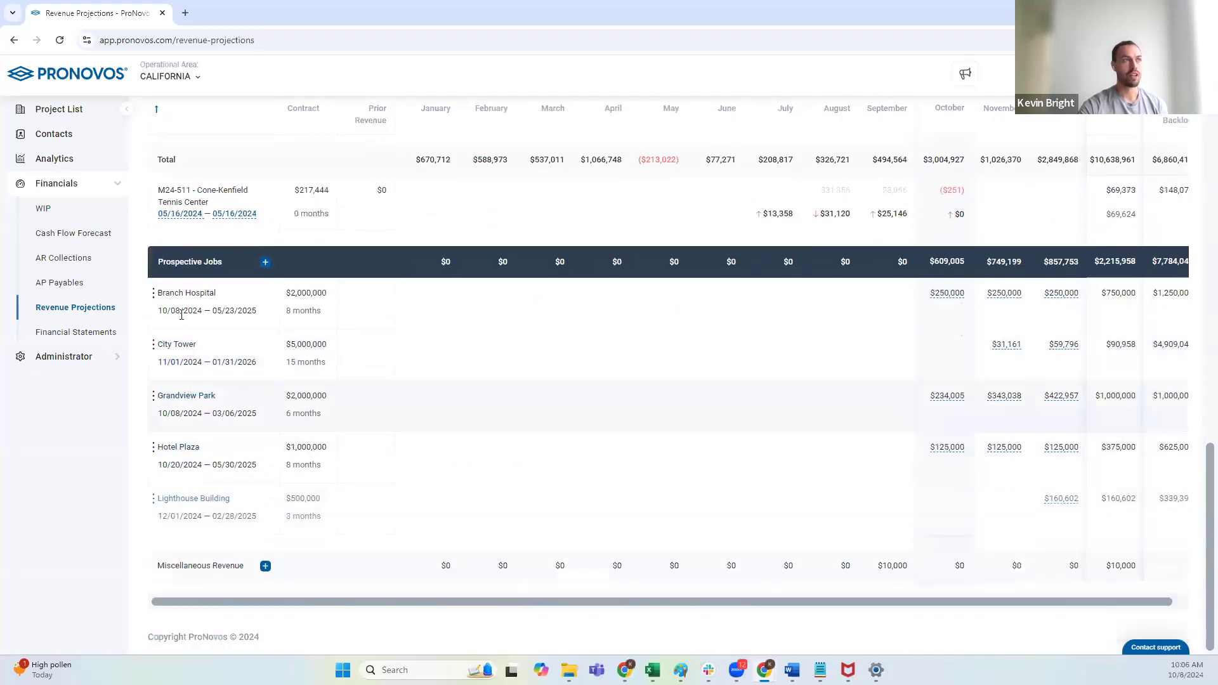
left_click(180, 295)
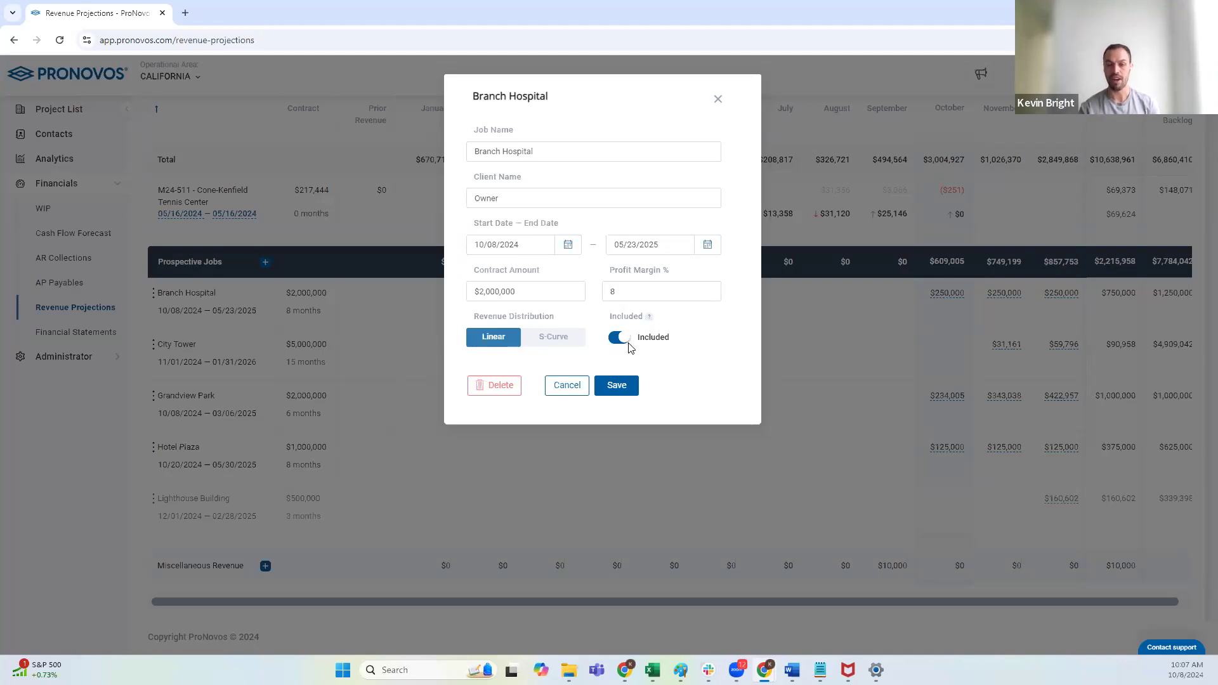
left_click(569, 385)
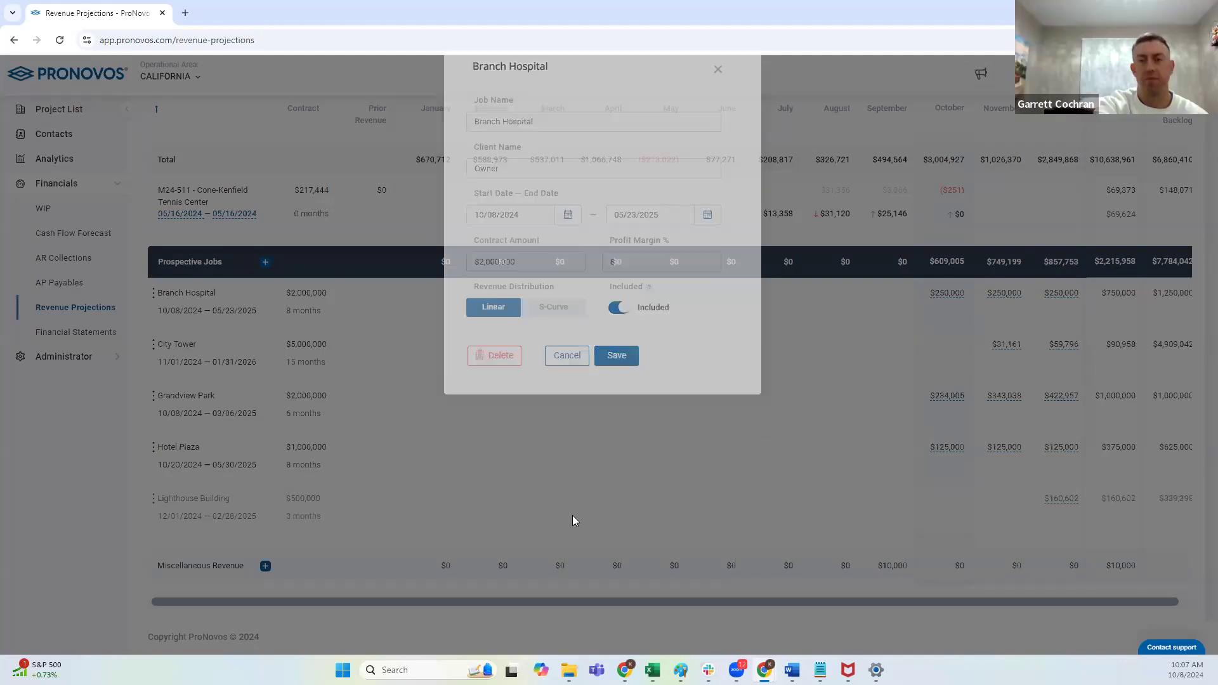
- Examine the yearly revenue chart and the Top Projects chart, including its available months, keeping October selected
scroll(583, 552, "up", 15)
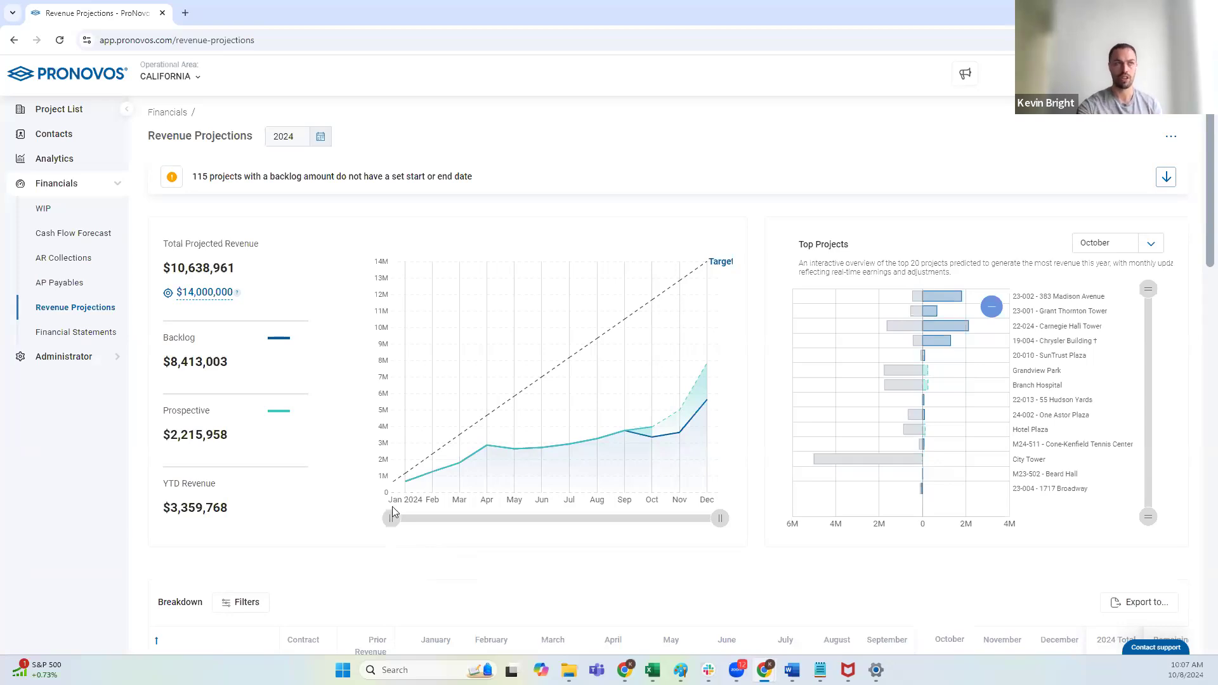
mouse_move(410, 476)
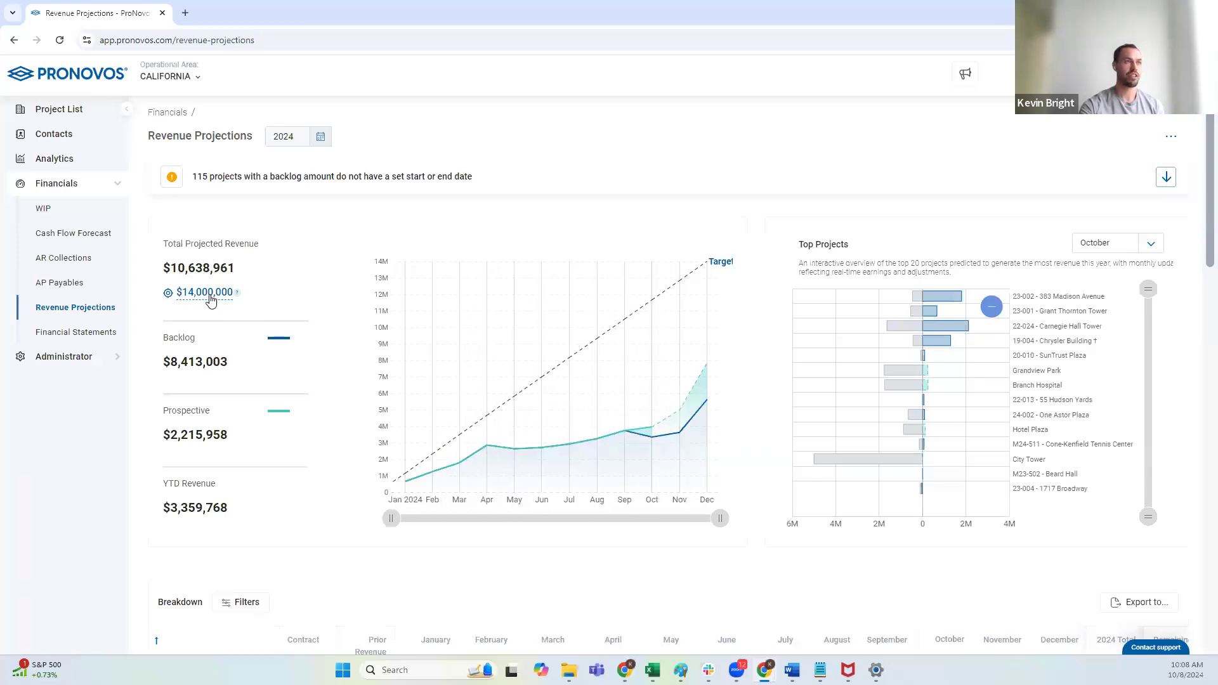
mouse_move(517, 397)
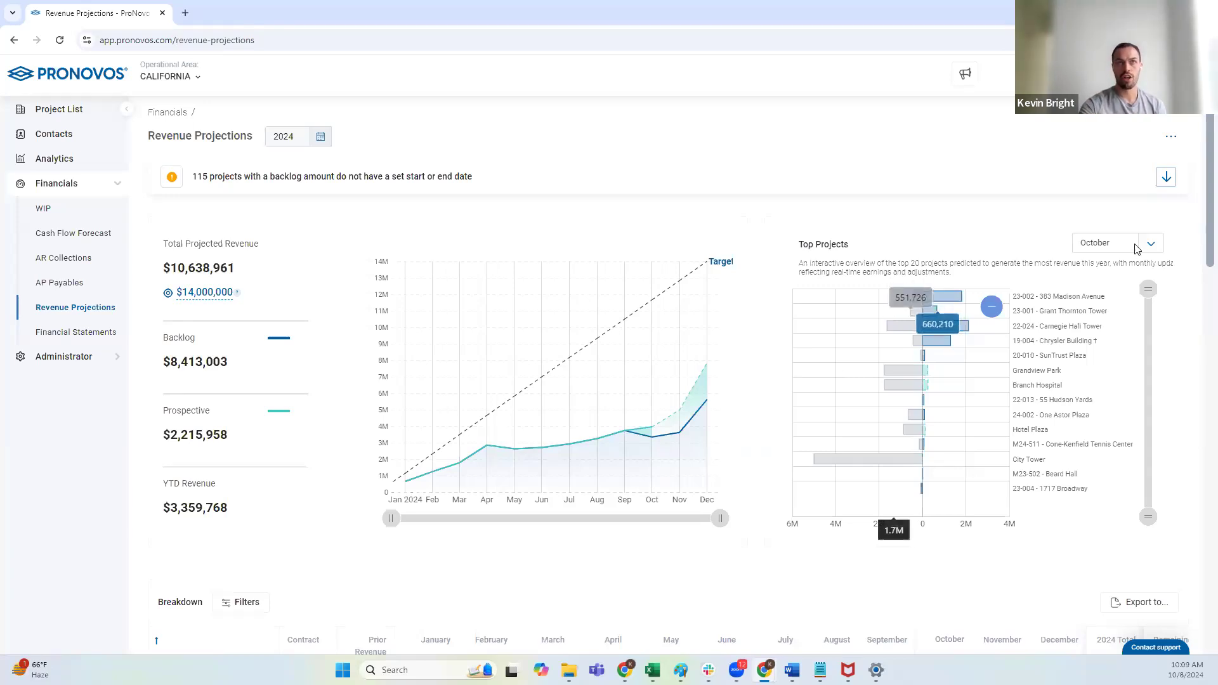
left_click(1107, 243)
key("Down")
key("Down")
key("Down")
key("Down")
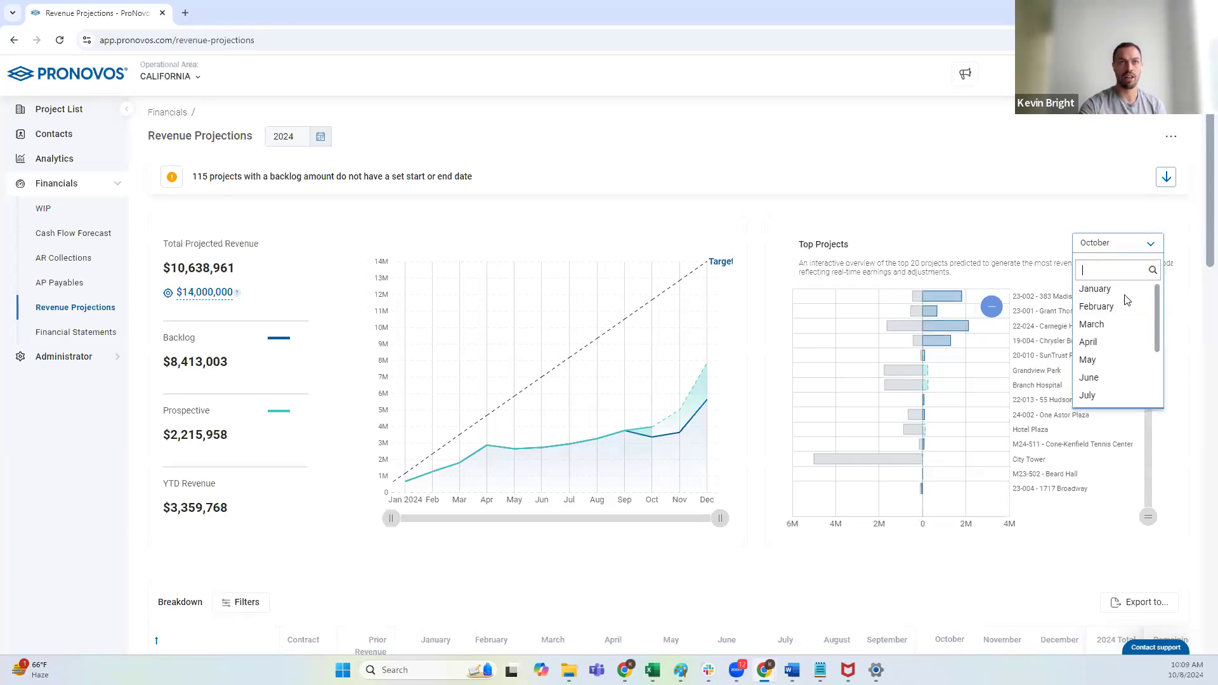
key("Escape")
mouse_move(940, 298)
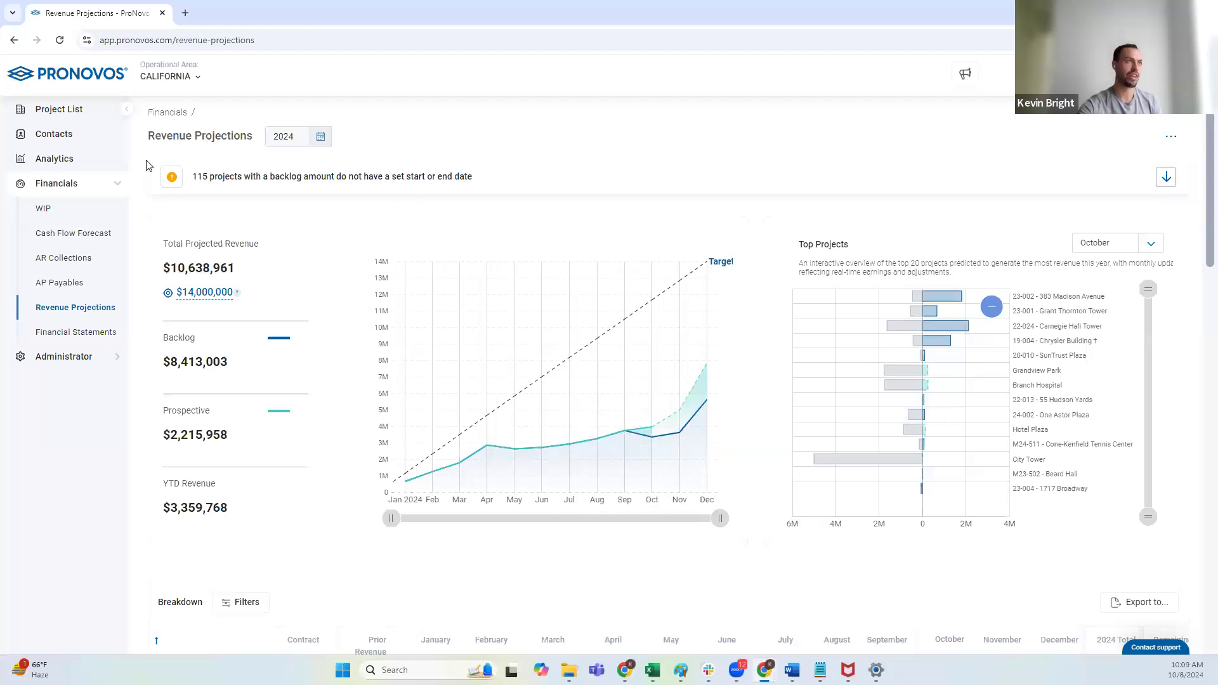
- Expand the notice about backlog projects without a set start or end date, review the excluded projects, and collapse it again
scroll(347, 423, "down", 5)
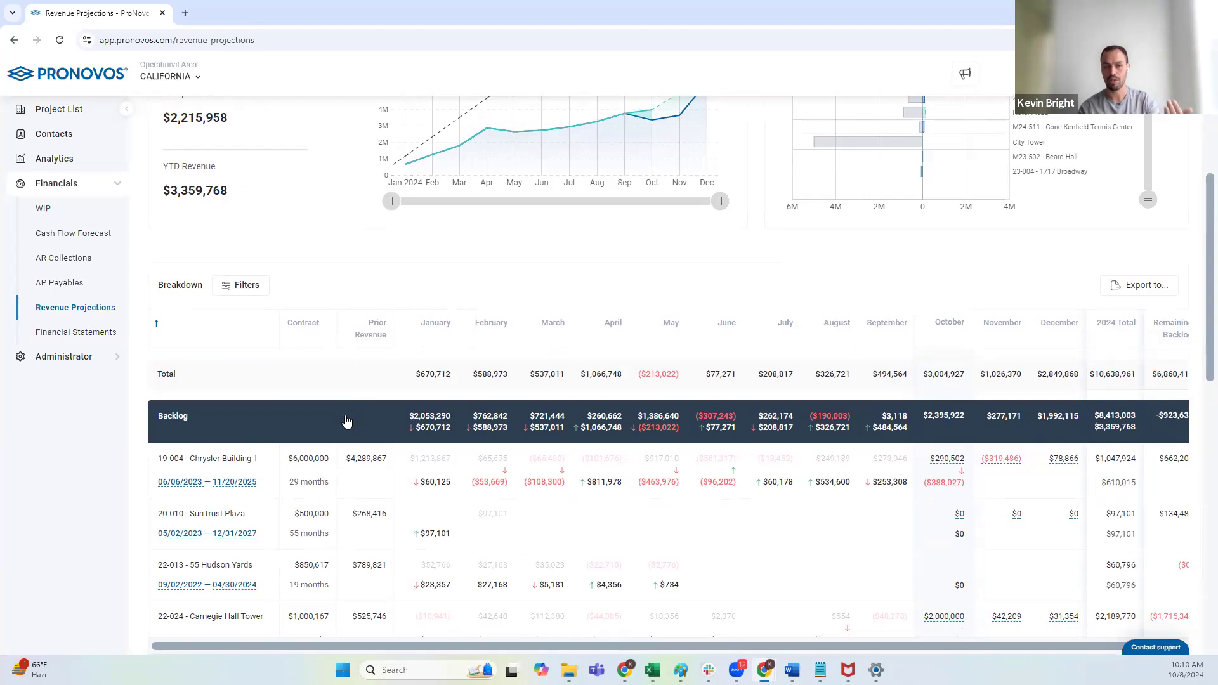
scroll(347, 422, "up", 5)
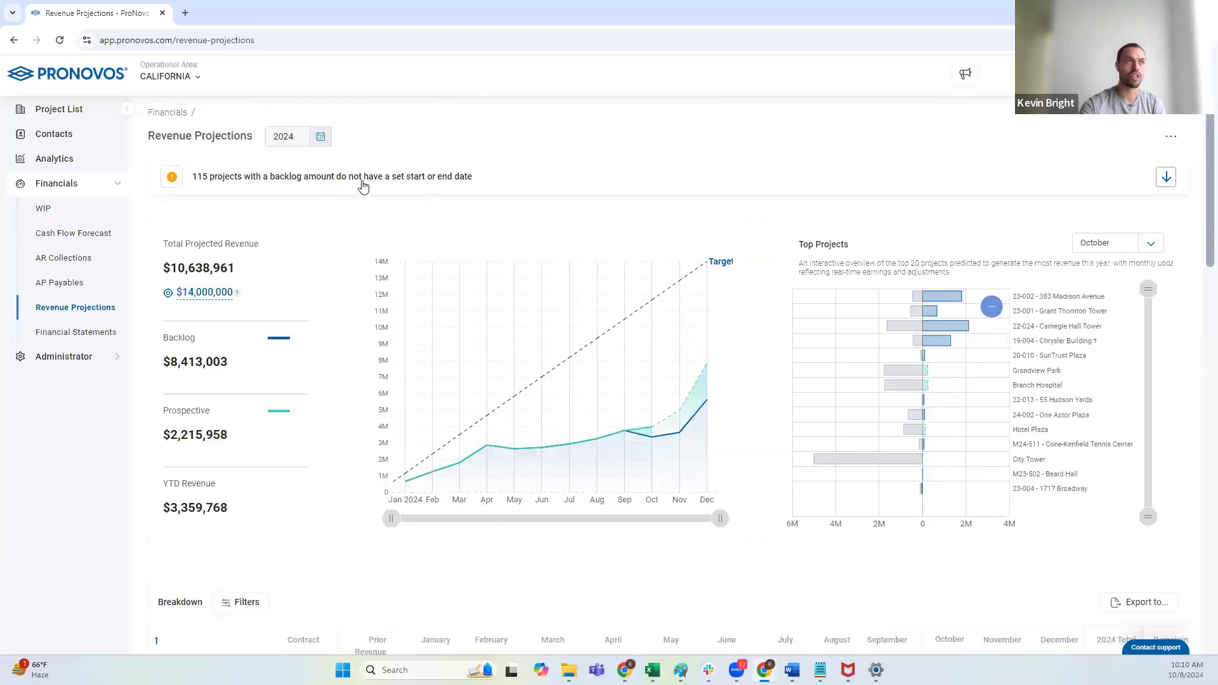
left_click(386, 174)
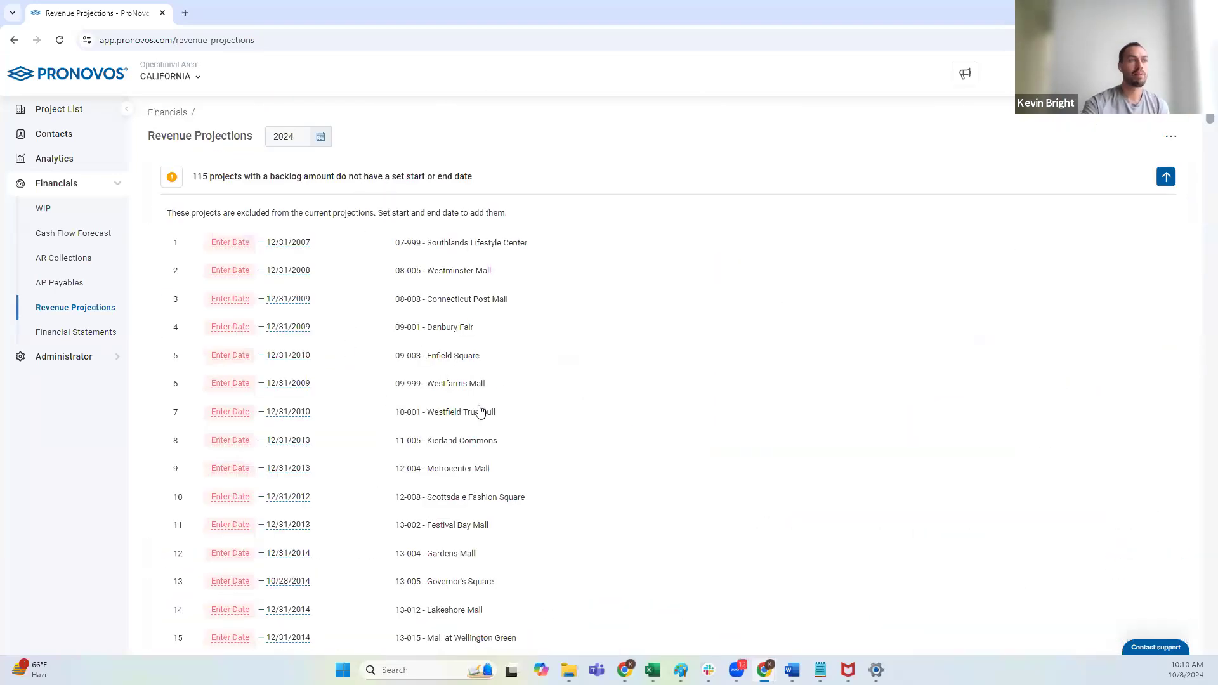
scroll(483, 409, "down", 5)
scroll(408, 446, "down", 8)
scroll(336, 596, "up", 6)
scroll(336, 597, "up", 3)
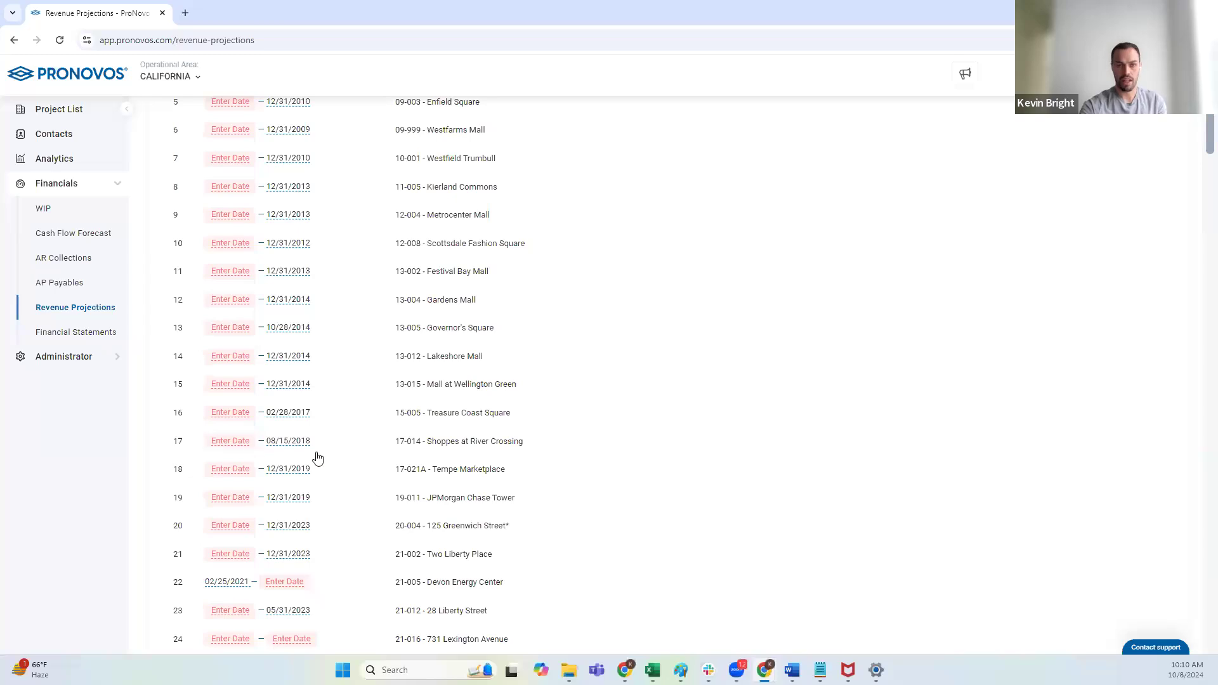
scroll(318, 460, "up", 4)
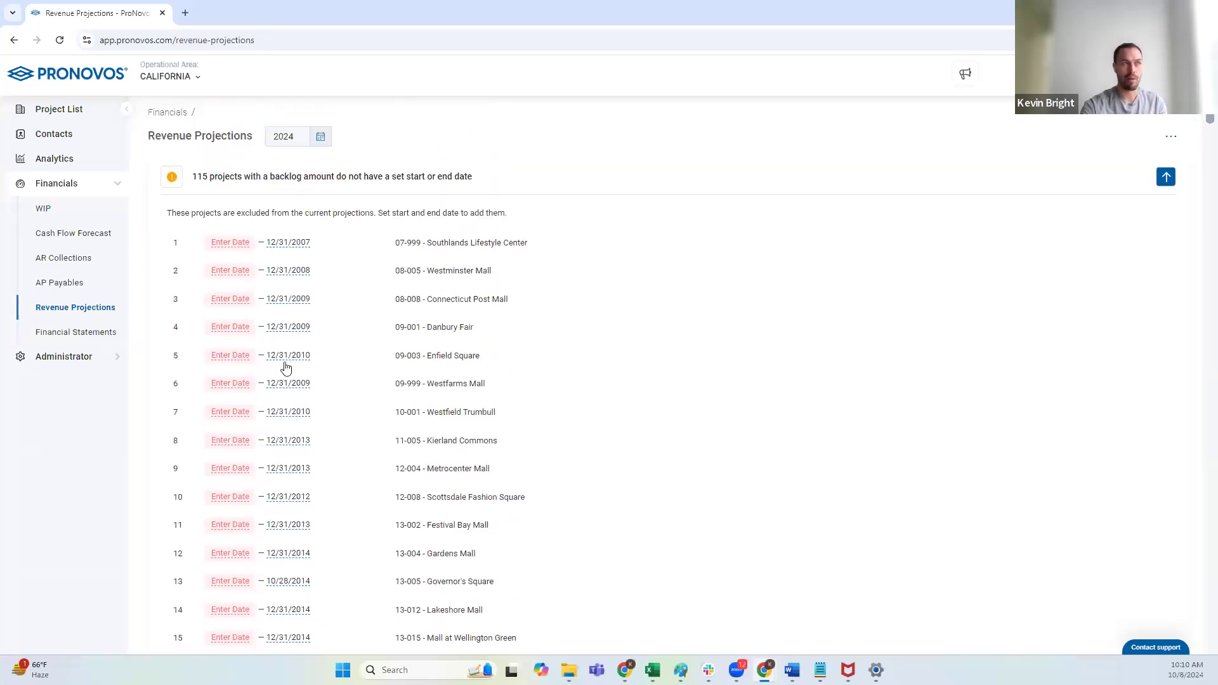
scroll(424, 473, "down", 3)
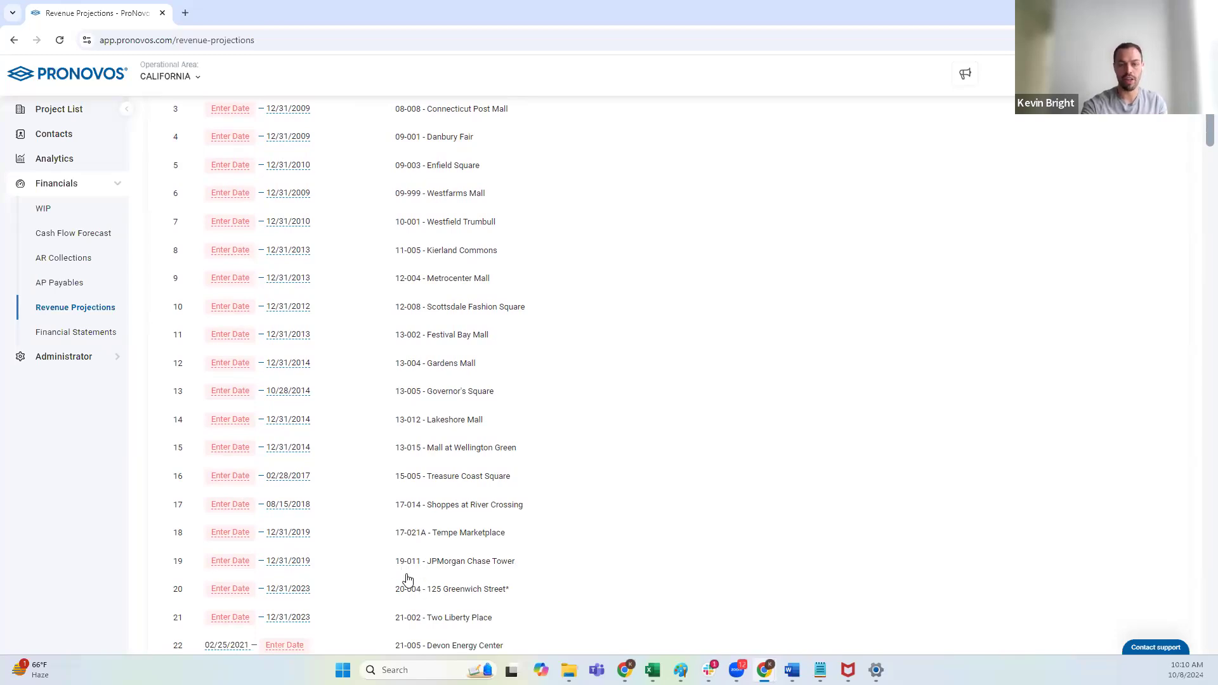
scroll(731, 463, "up", 1)
scroll(1128, 243, "up", 2)
left_click(1167, 180)
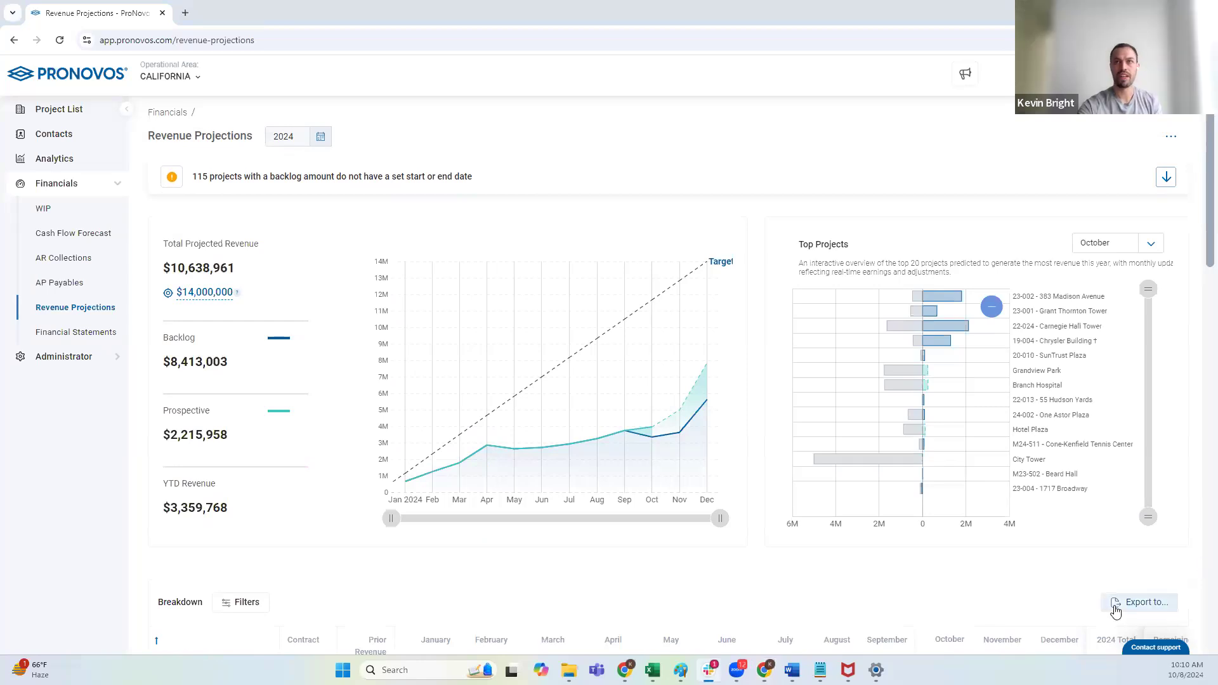
- Check the export options for the Breakdown table and dismiss them without exporting
scroll(1047, 581, "down", 4)
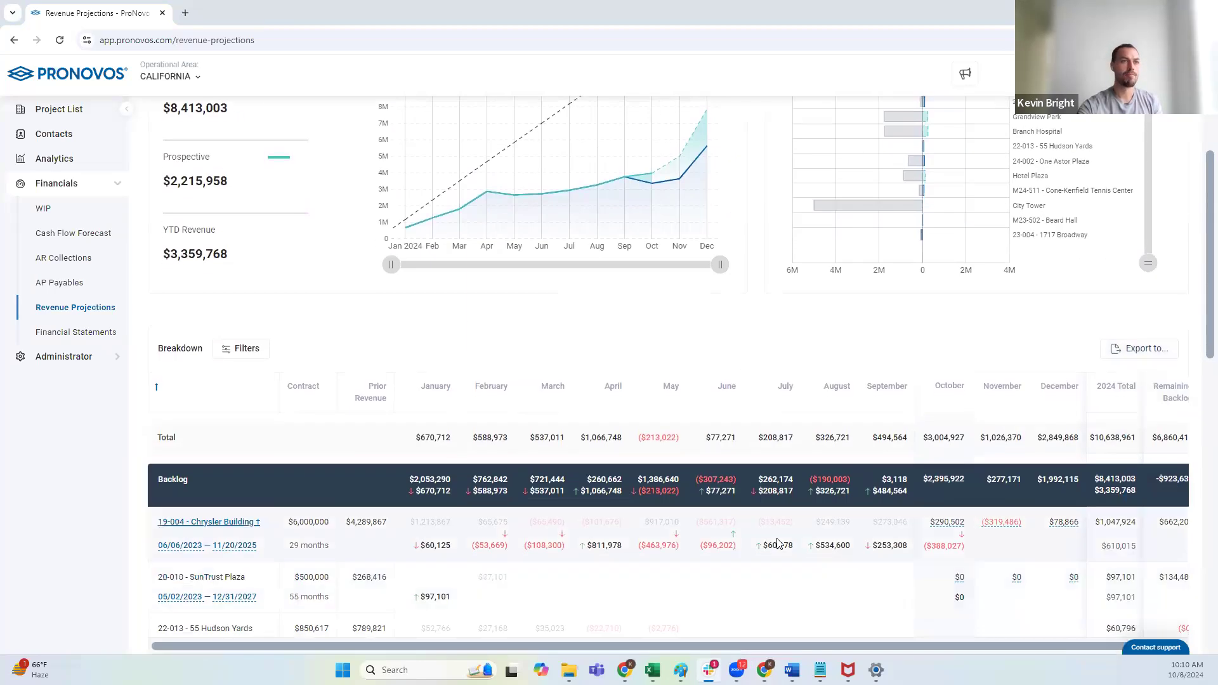
left_click(1168, 351)
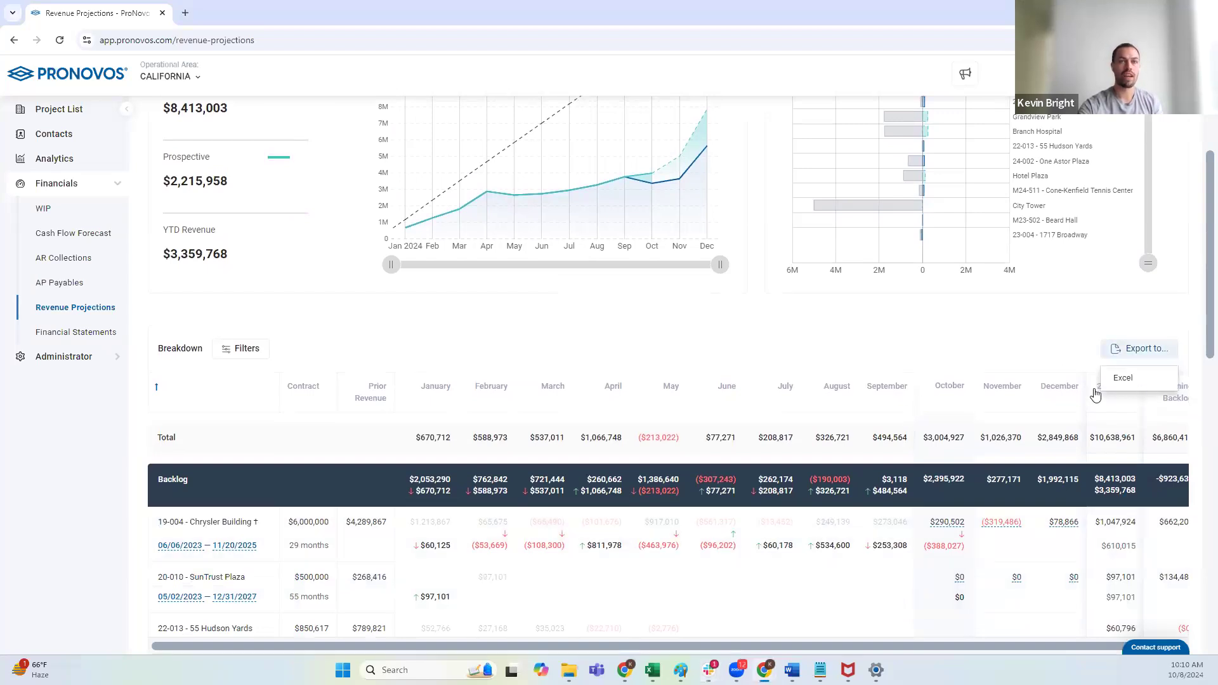
left_click(1006, 365)
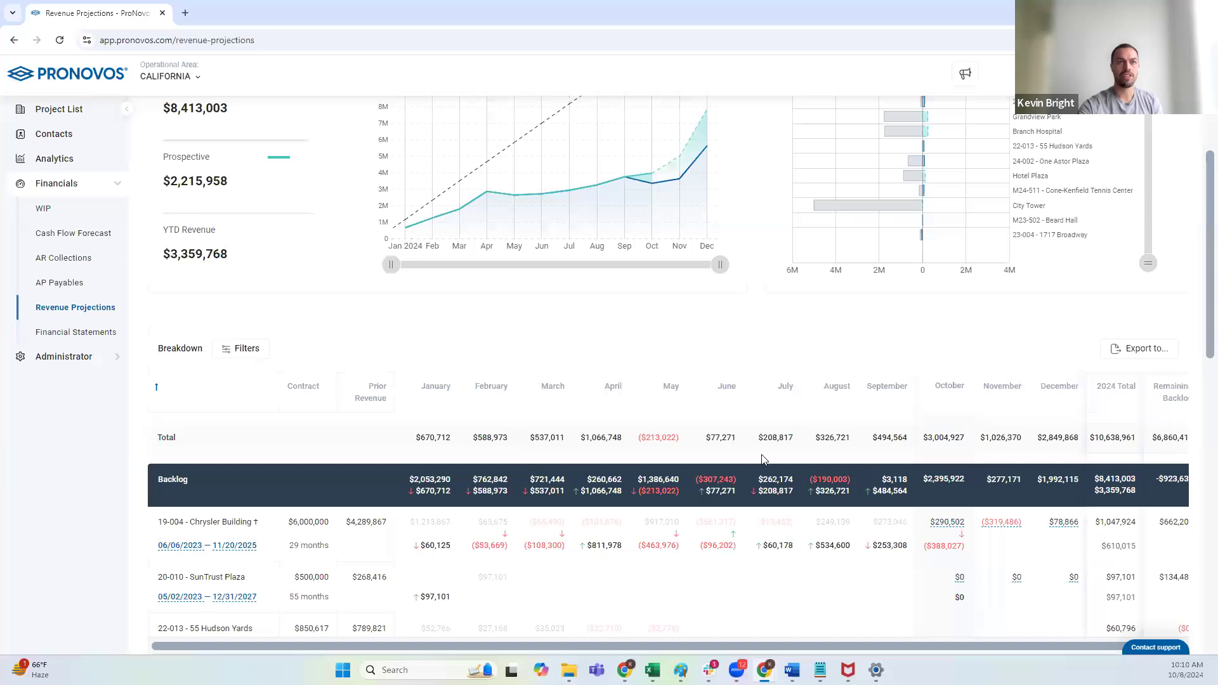
scroll(693, 505, "down", 2)
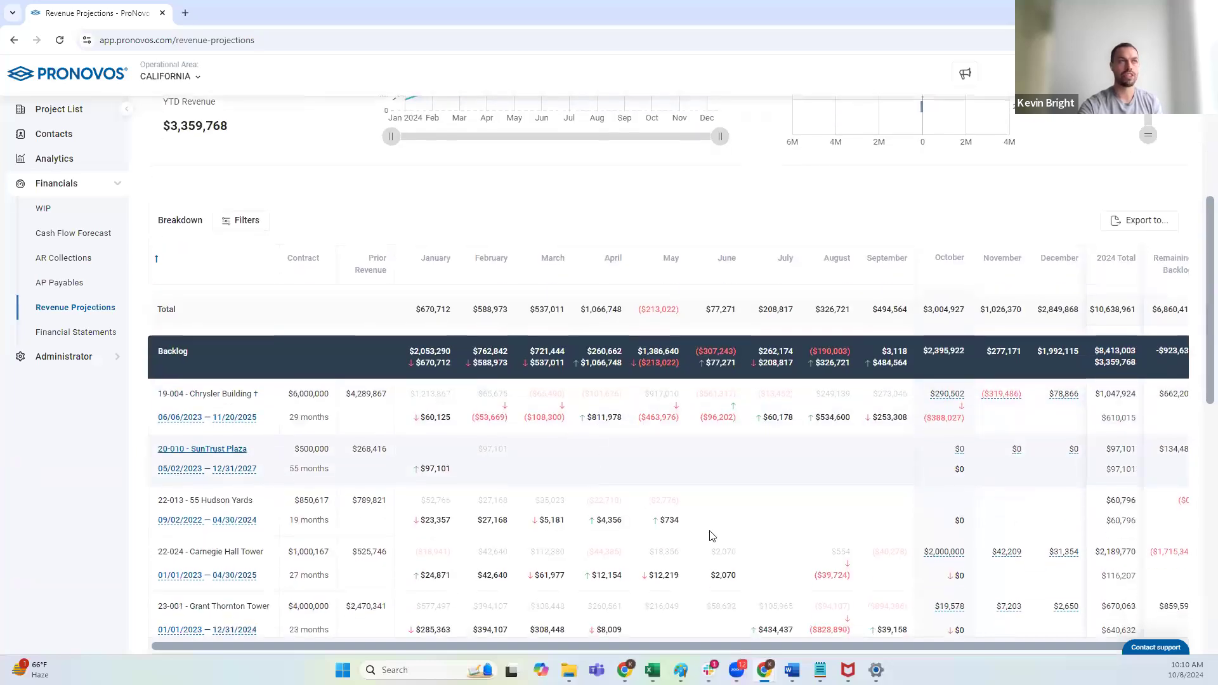
- Review the Prospective Jobs list in the Breakdown table, collapse it, and expand Miscellaneous Revenue to view its entries
scroll(710, 536, "down", 1)
left_click(184, 298)
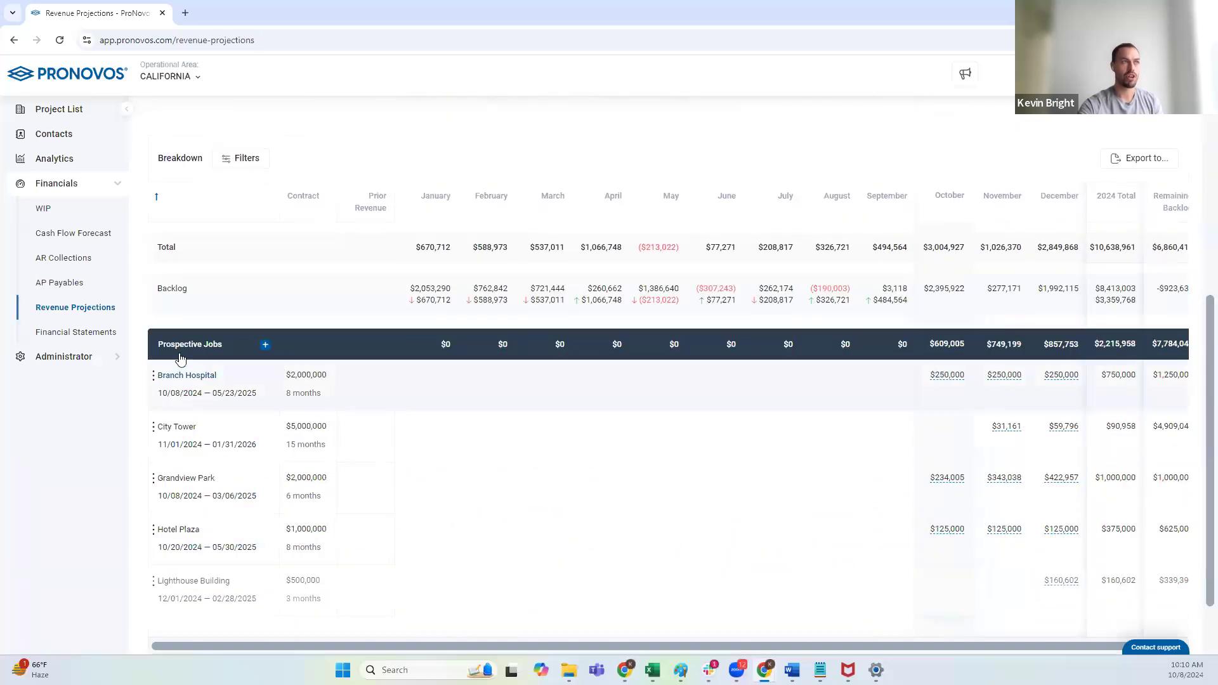
left_click(194, 339)
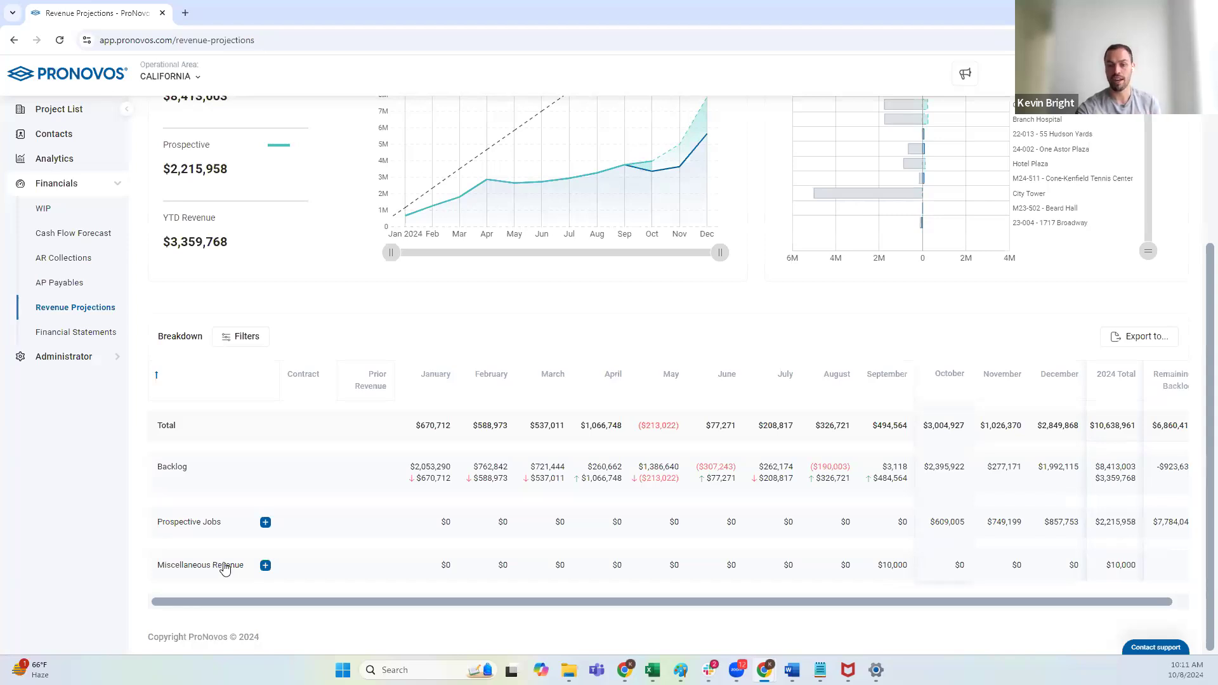
left_click(225, 567)
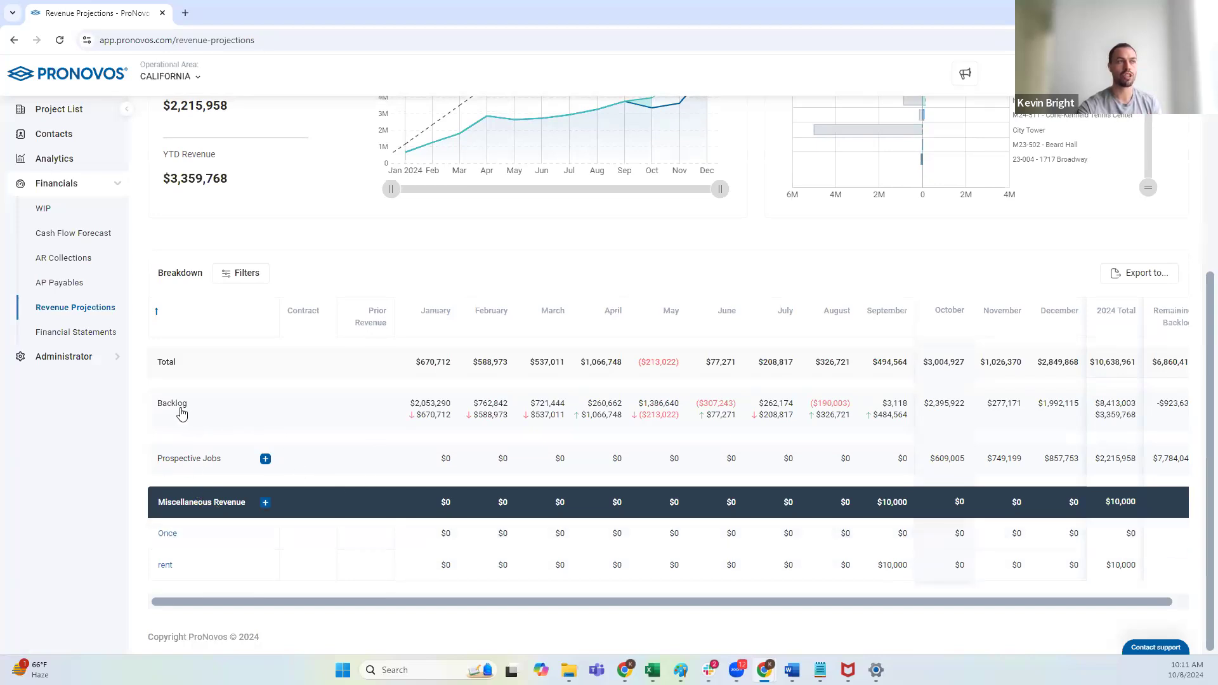
- Expand the Backlog group in the Breakdown table and review its projects' monthly projected and actual revenue
left_click(303, 419)
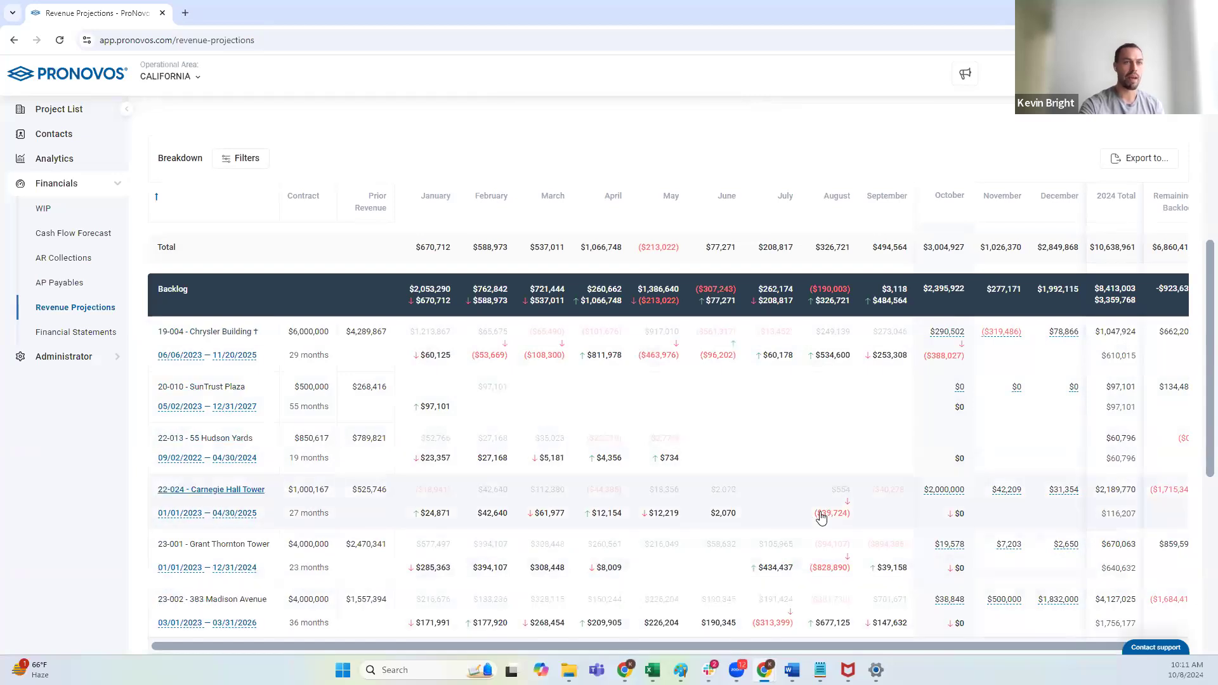
scroll(692, 507, "down", 1)
scroll(692, 508, "down", 2)
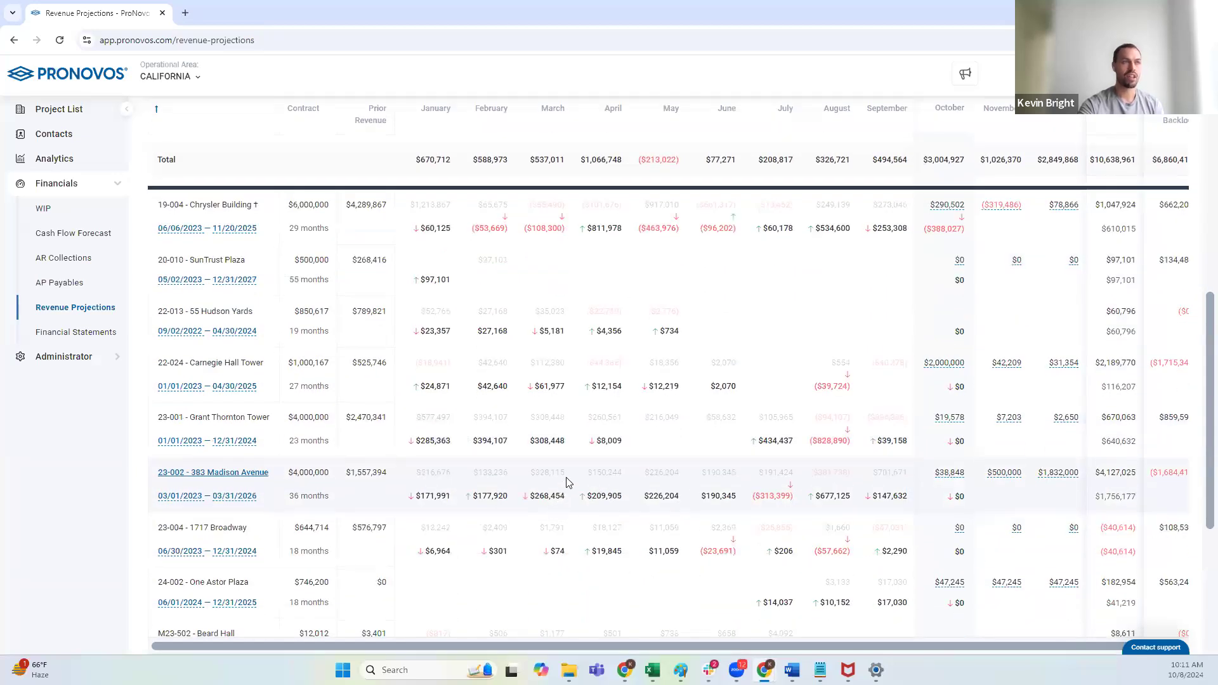
scroll(453, 463, "up", 2)
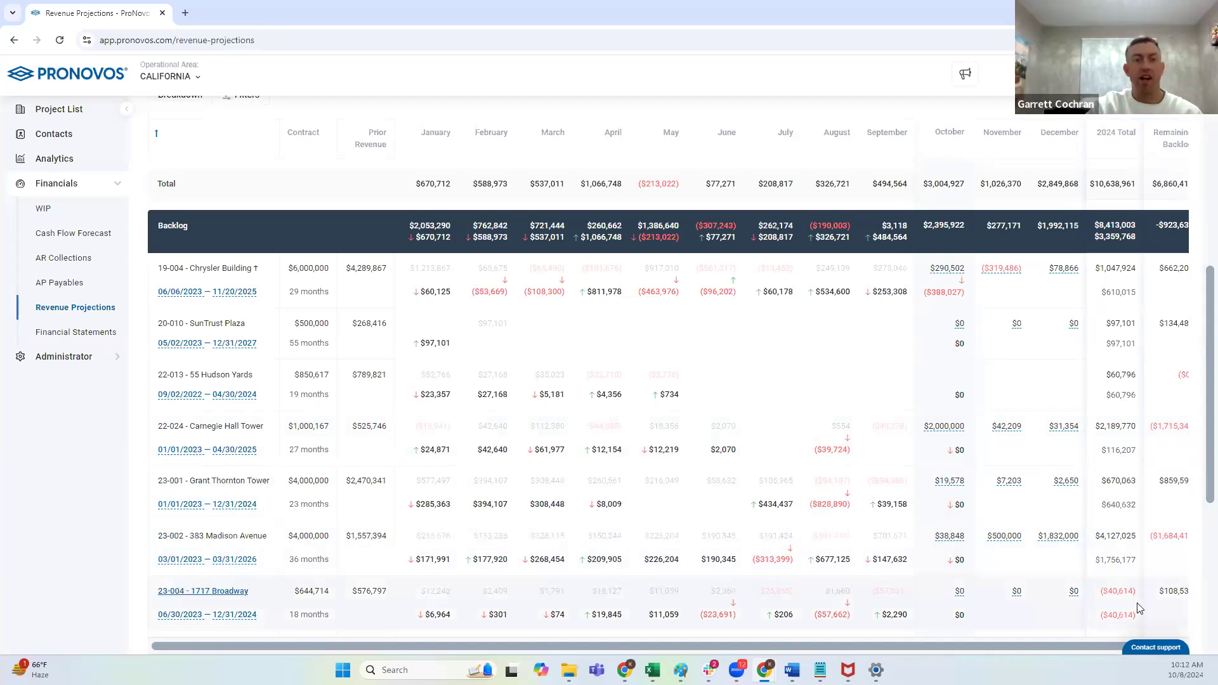
scroll(1138, 608, "up", 2)
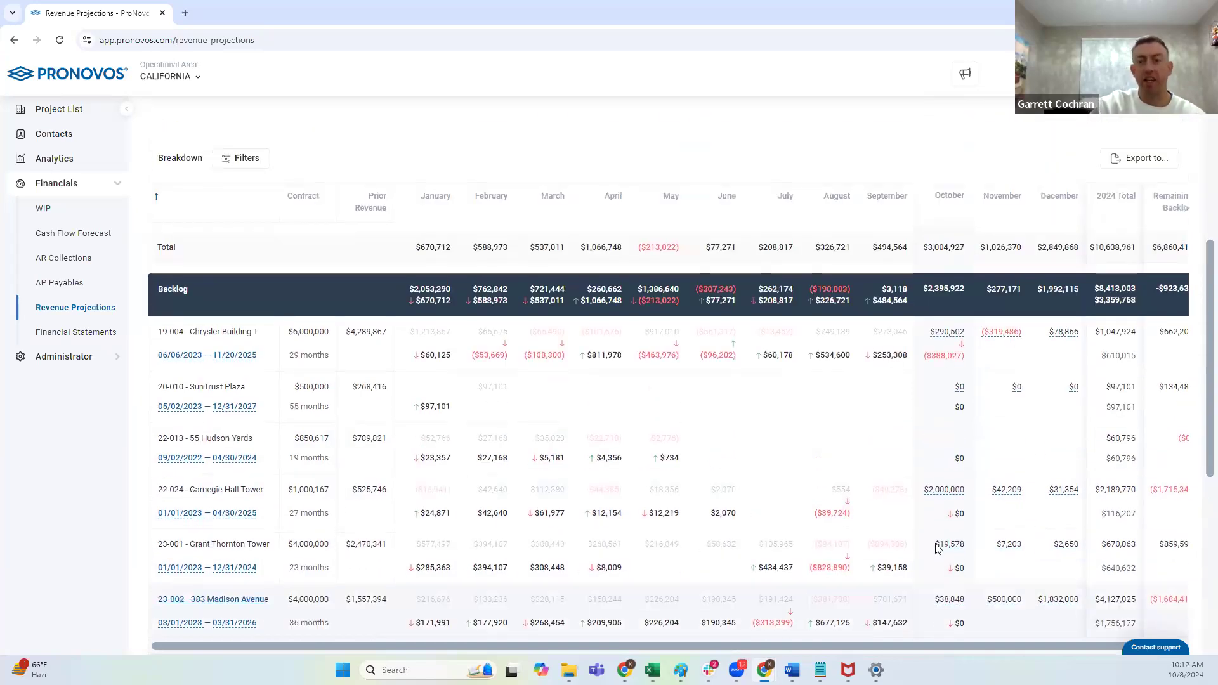
- Check which filters the Breakdown table offers and dismiss the list without applying any
scroll(251, 229, "up", 1)
left_click(252, 228)
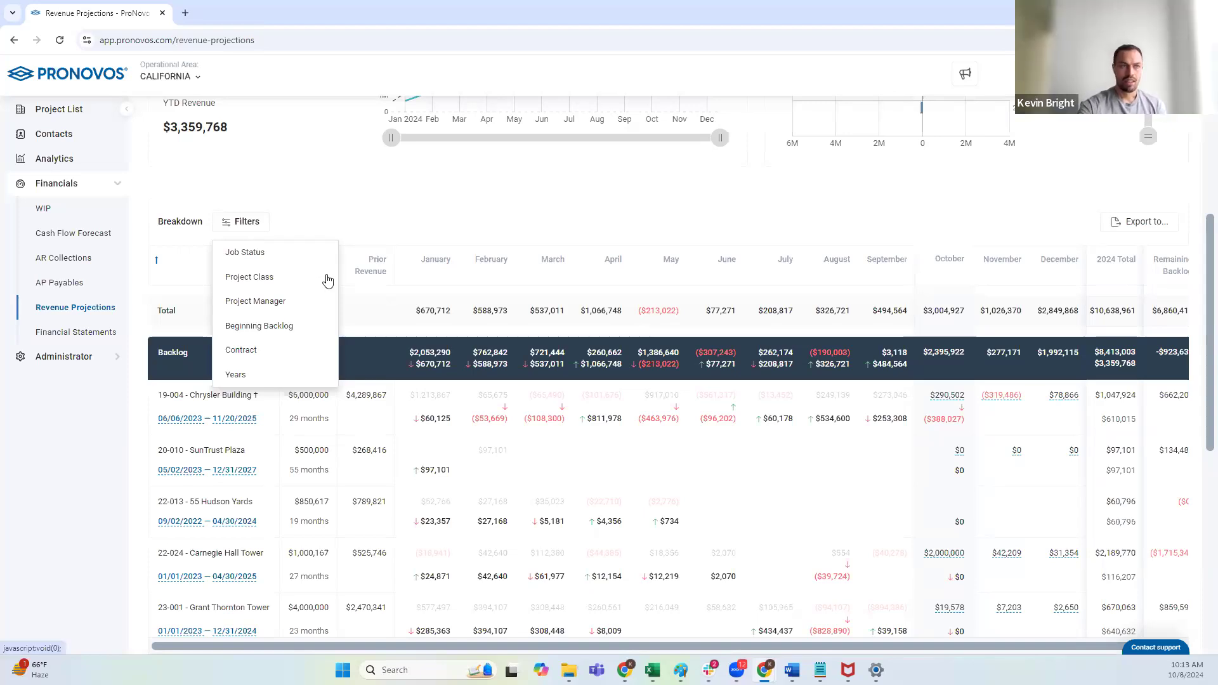
scroll(530, 481, "up", 3)
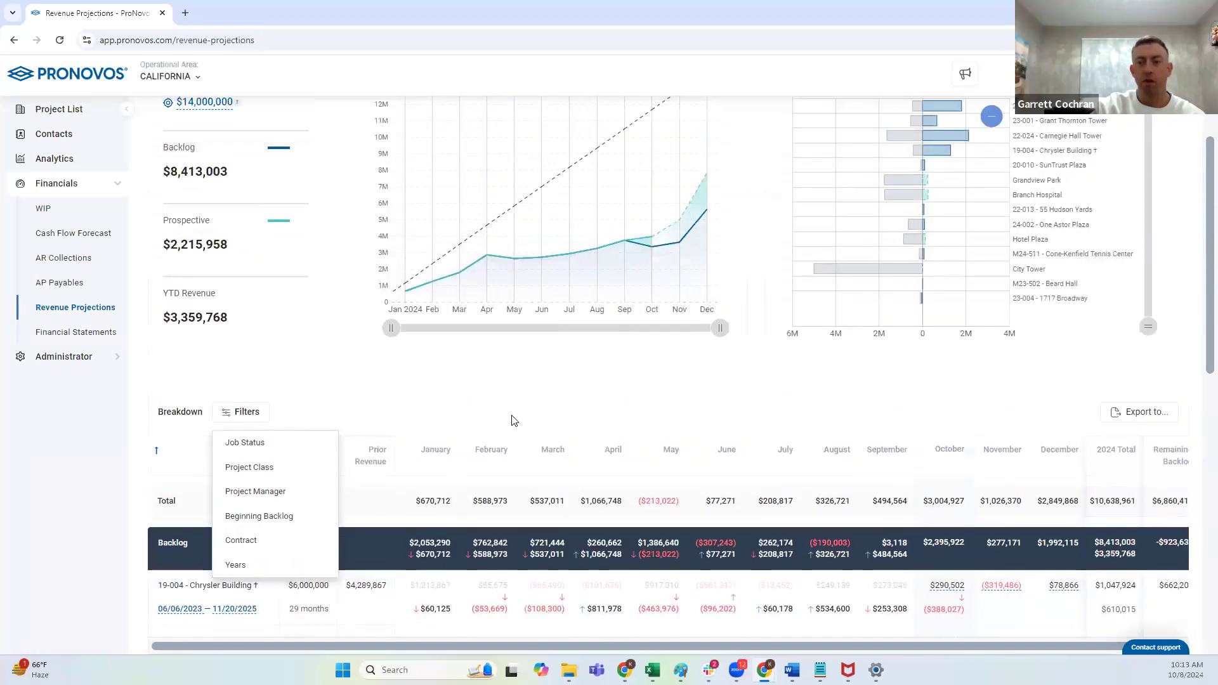
left_click(514, 421)
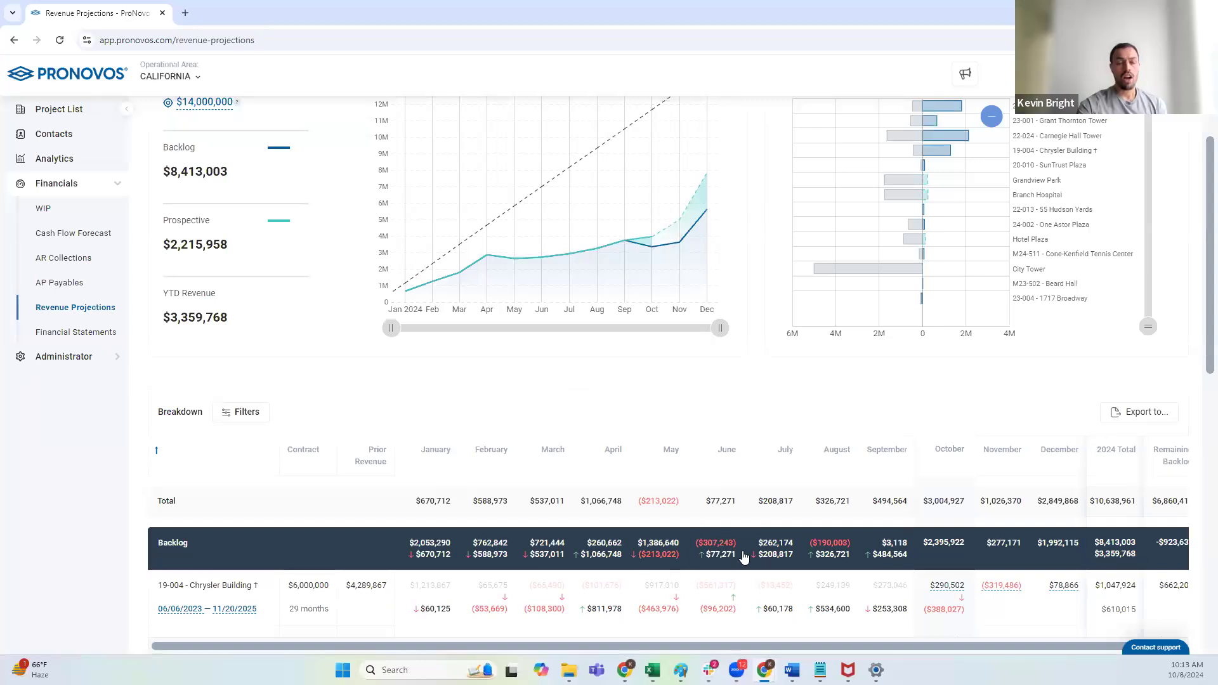
- Examine the August-to-September 2024 completion, revenue, cost and profit details for 383 Madison Avenue, and close the details
scroll(670, 569, "down", 1)
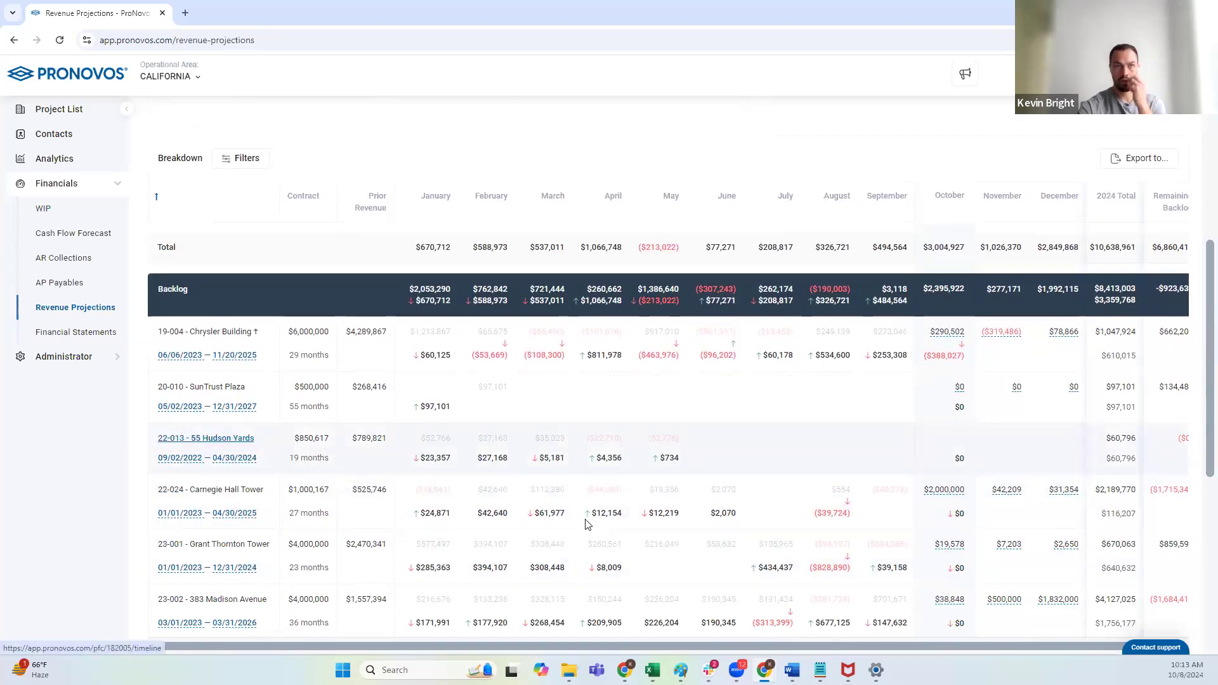
scroll(895, 603, "down", 1)
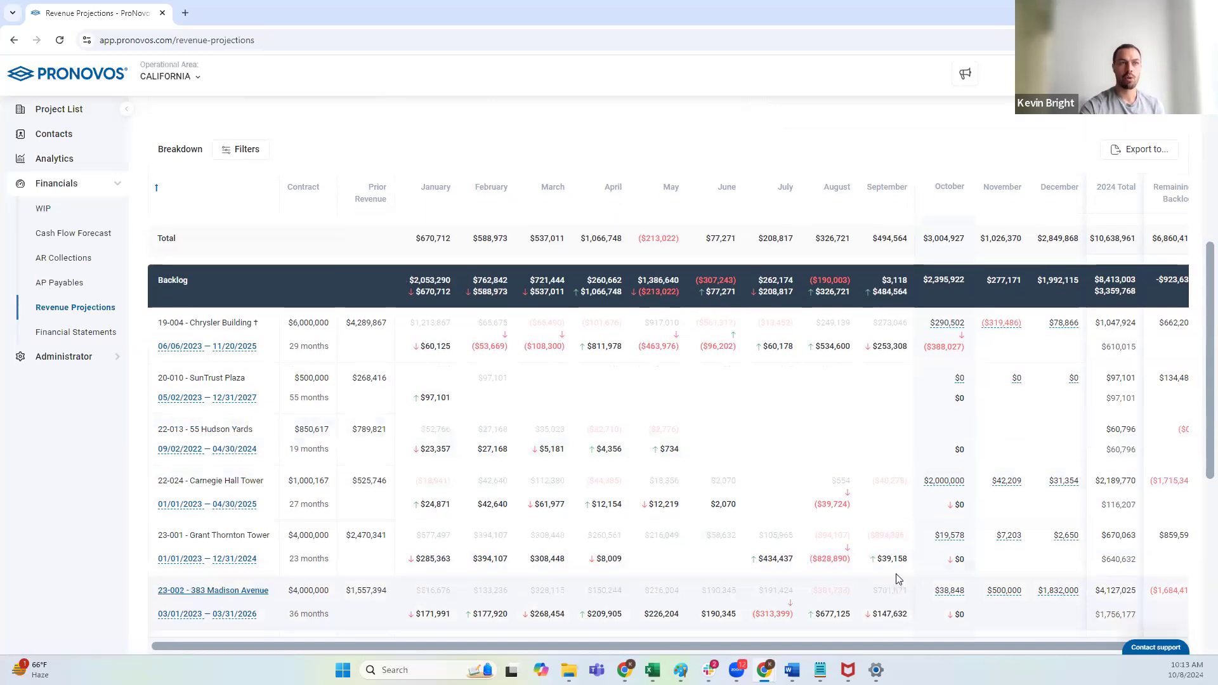
left_click(891, 560)
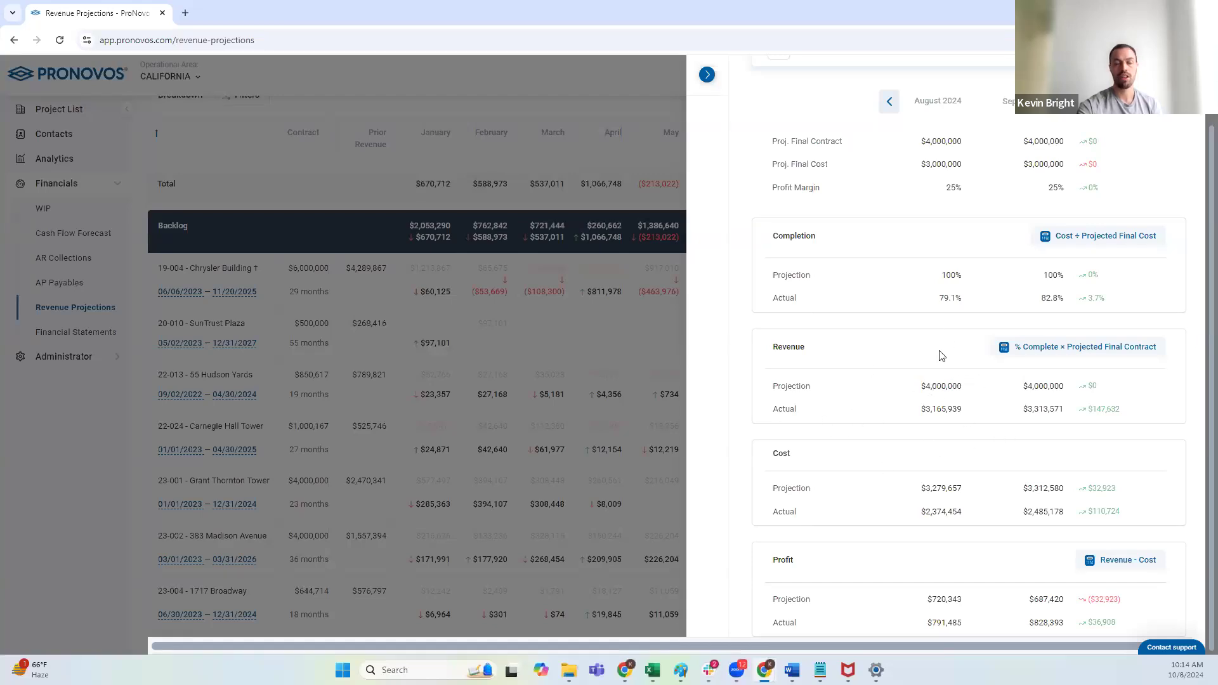
left_click(707, 75)
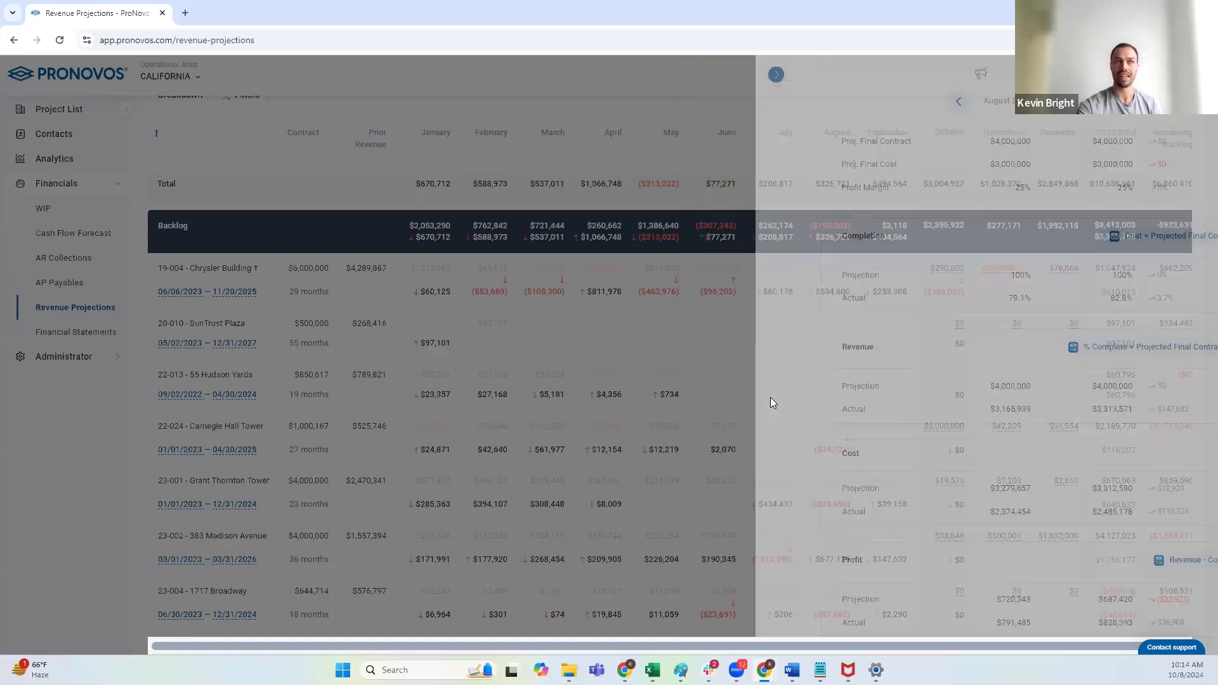